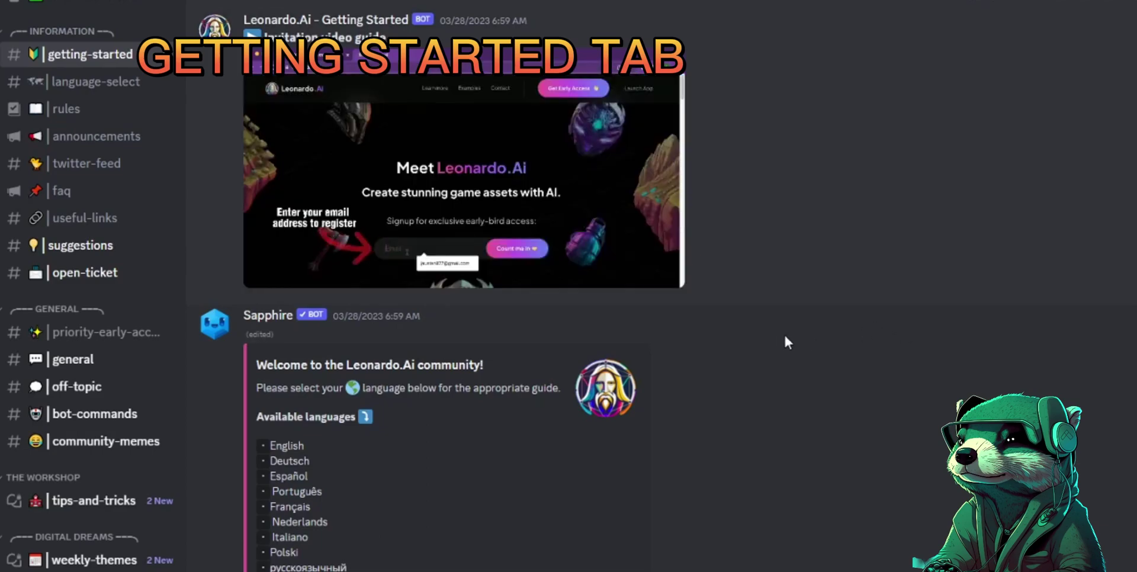
- Enter Leonardo.Ai as a whitelisted user and browse the trending recent creations on the home page
{"action": "left_click", "coordinate": [631, 217]}
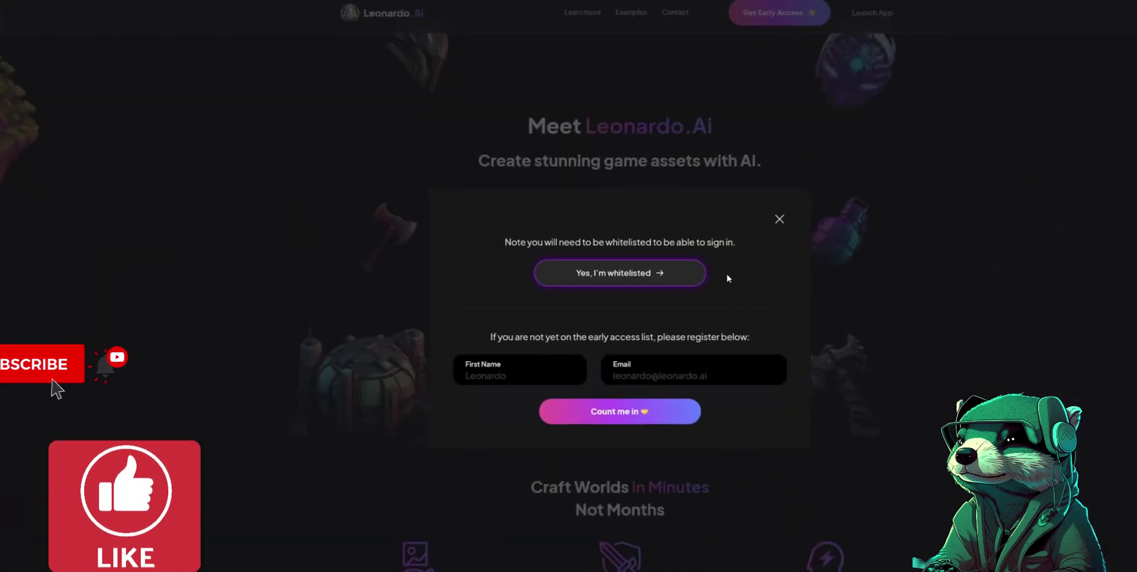
{"action": "left_click", "coordinate": [671, 272]}
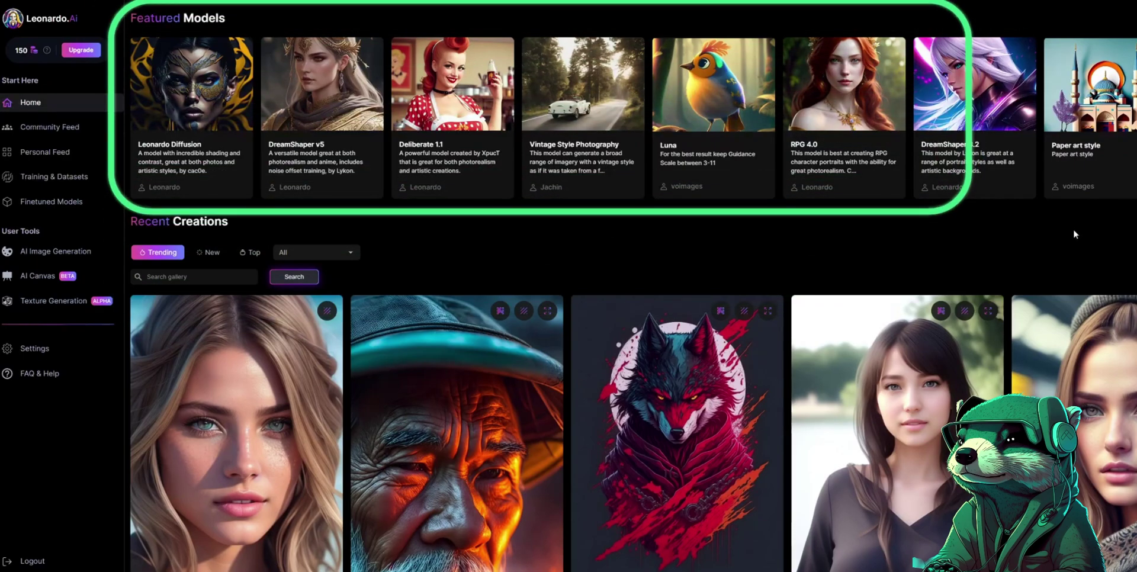
{"action": "scroll", "coordinate": [1072, 234], "scroll_direction": "down", "scroll_amount": 4}
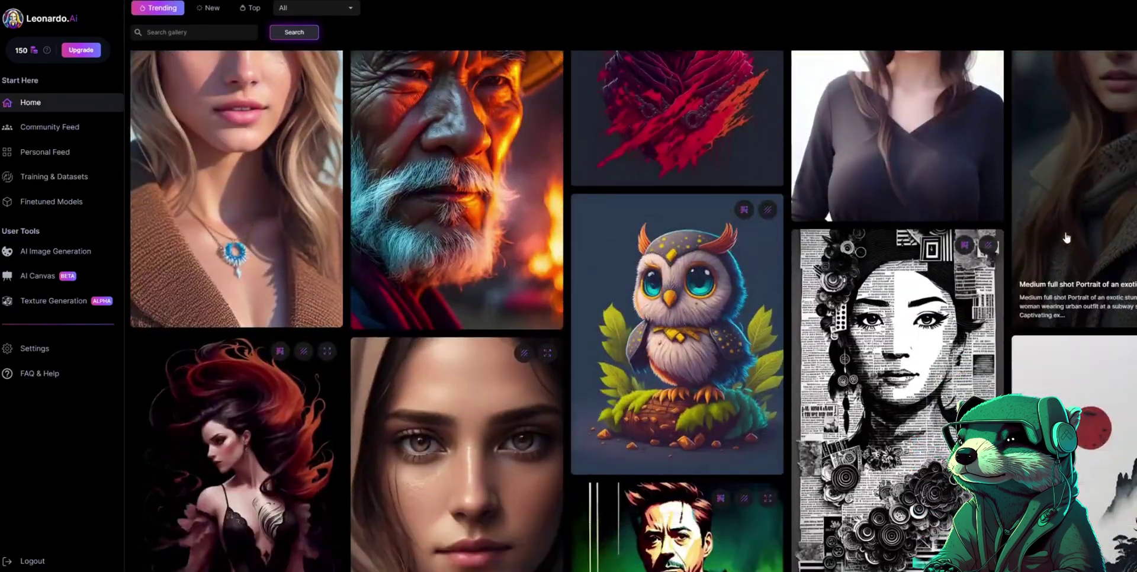
{"action": "scroll", "coordinate": [1065, 237], "scroll_direction": "down", "scroll_amount": 20}
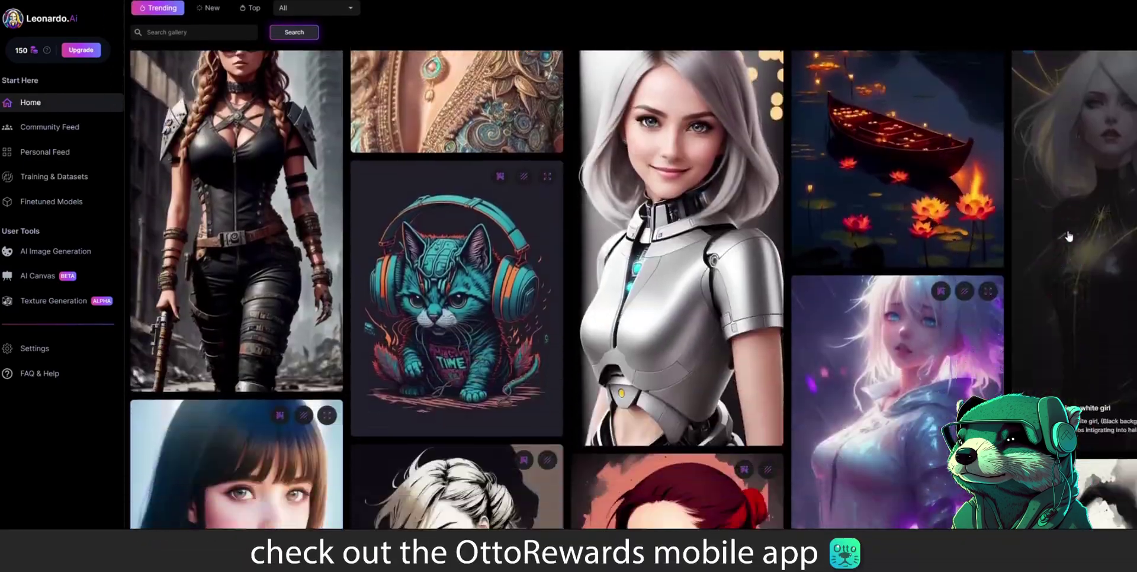
{"action": "scroll", "coordinate": [1068, 236], "scroll_direction": "down", "scroll_amount": 5}
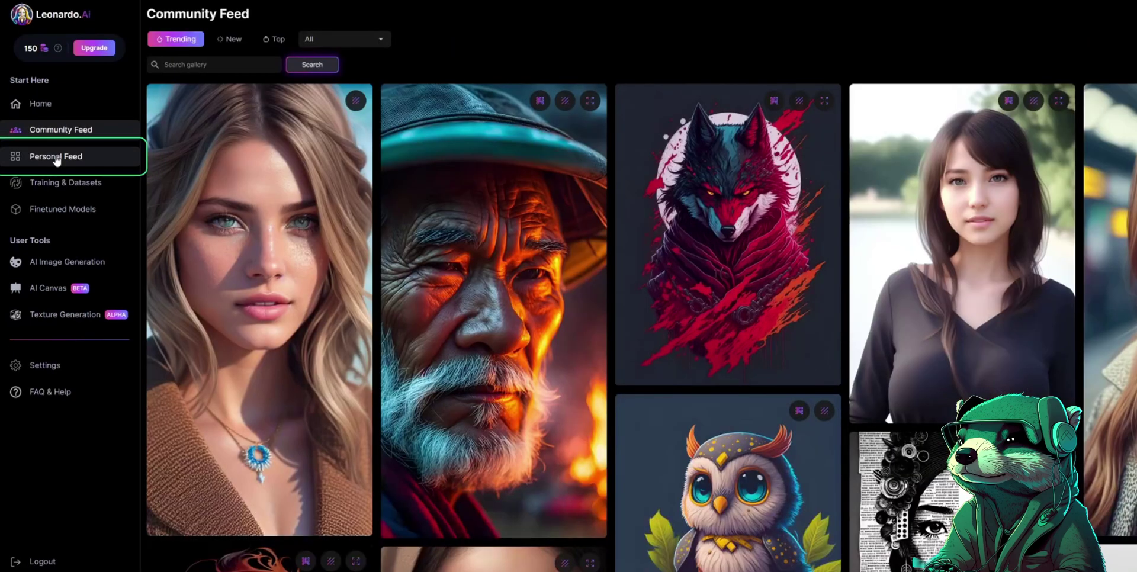
- Go through the Personal Feed, Training & Datasets and Finetuned Models pages
{"action": "left_click", "coordinate": [56, 157]}
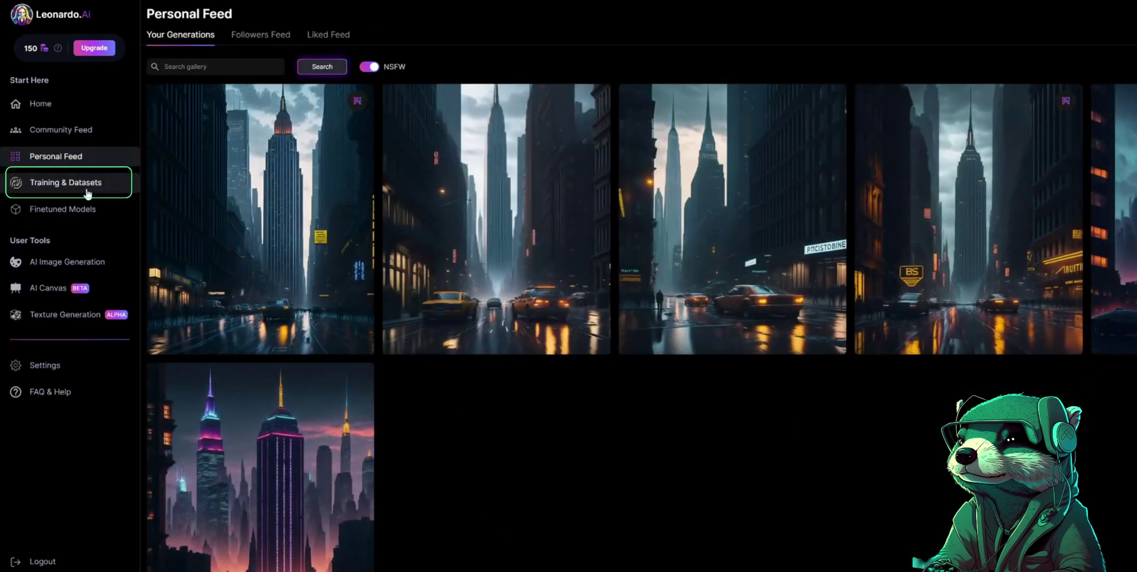
{"action": "left_click", "coordinate": [82, 189]}
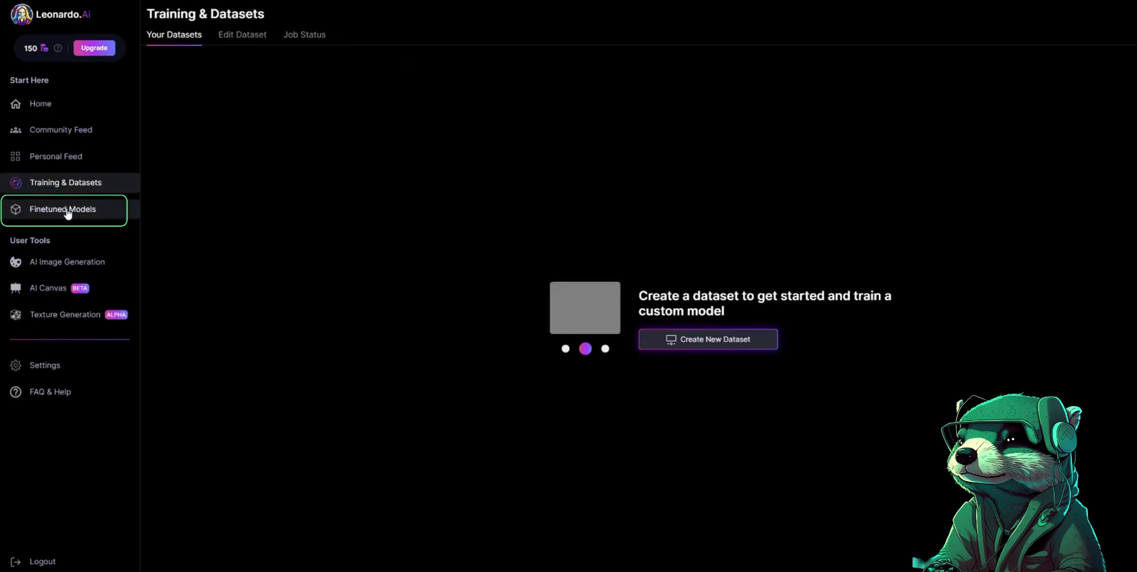
{"action": "left_click", "coordinate": [67, 211]}
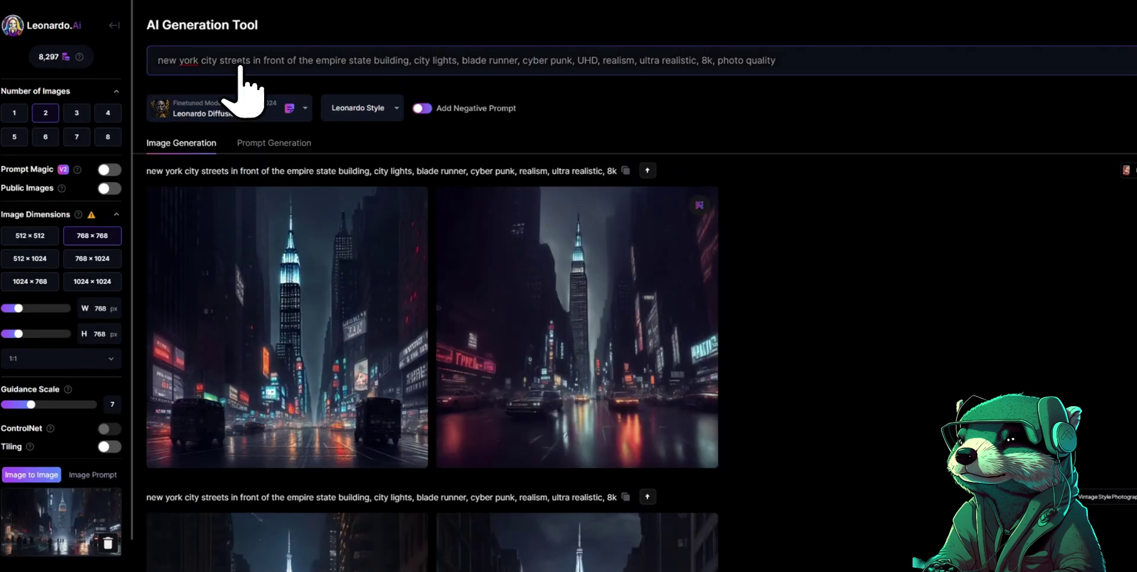
- Enable the negative prompt for the New York street image and enter unwanted traits beginning with "blurry"
{"action": "left_click", "coordinate": [421, 137]}
{"action": "left_click", "coordinate": [269, 102]}
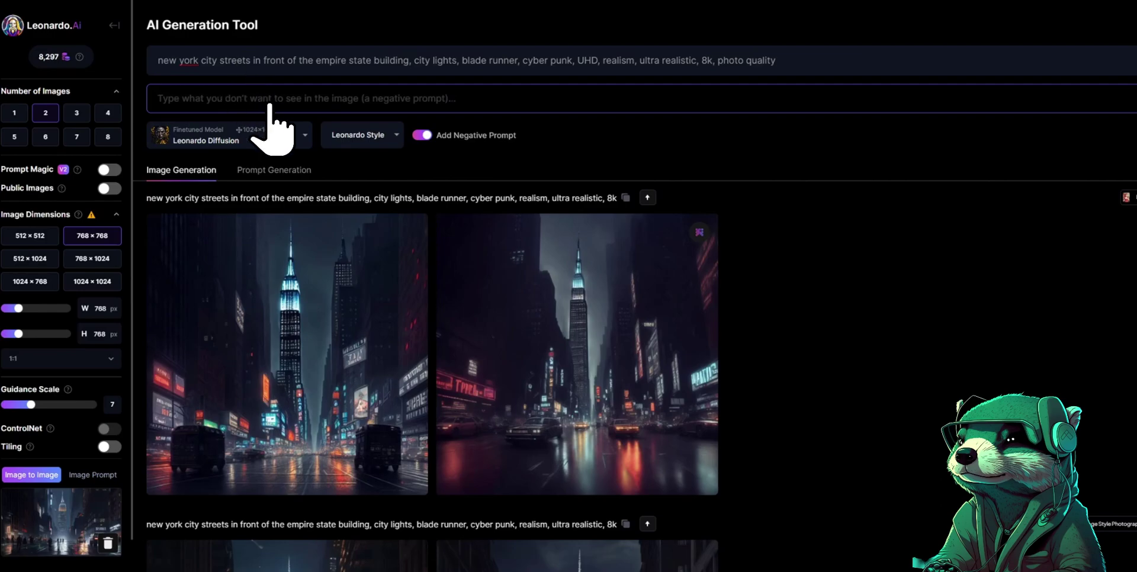
{"action": "type", "text": "blurry"}
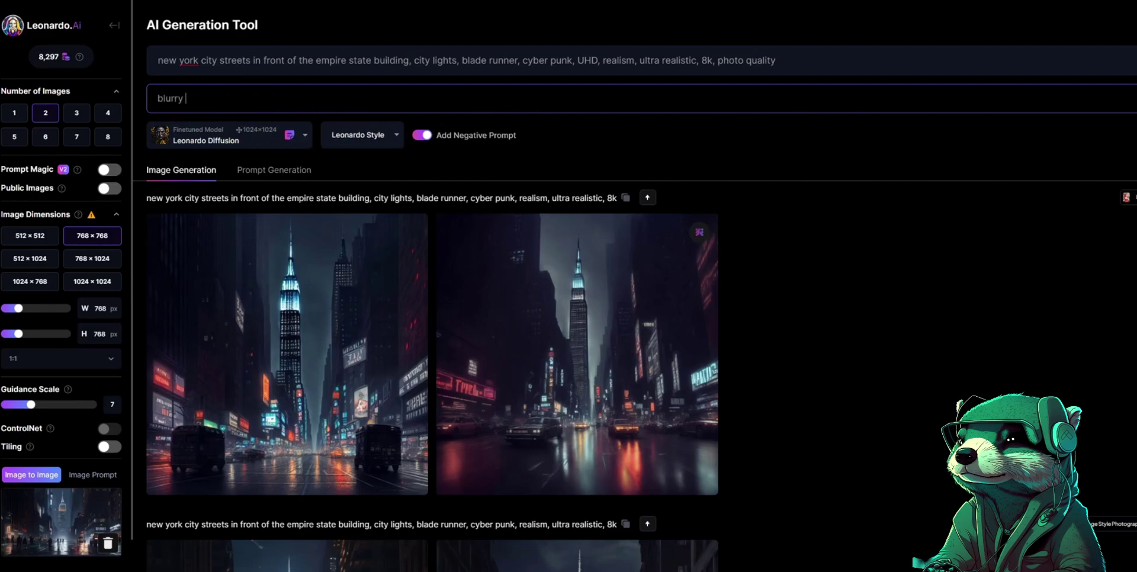
{"action": "type", "text": " im"}
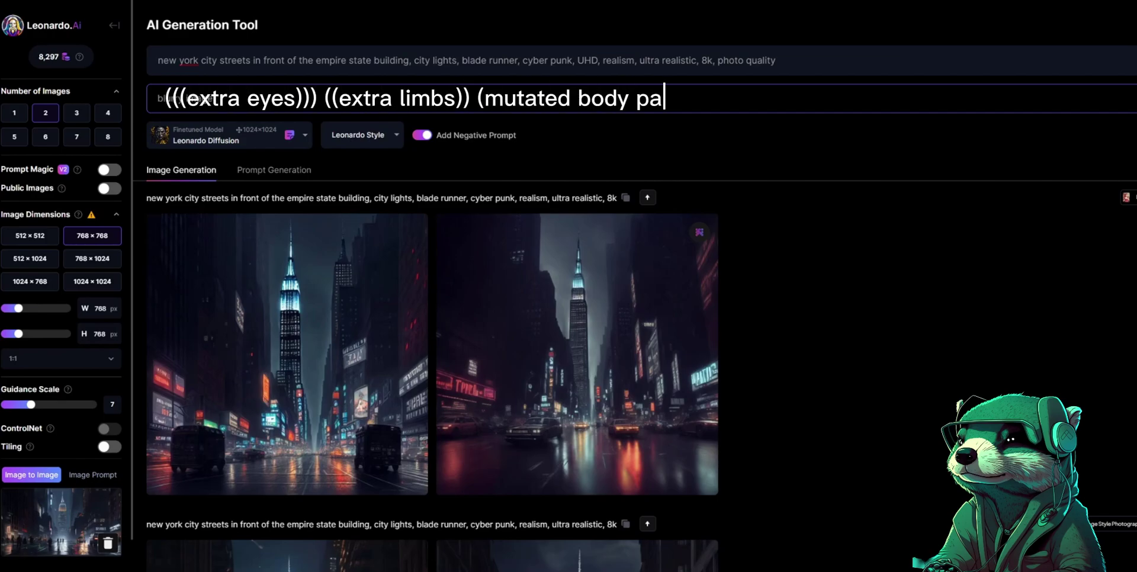
{"action": "key", "text": "Return"}
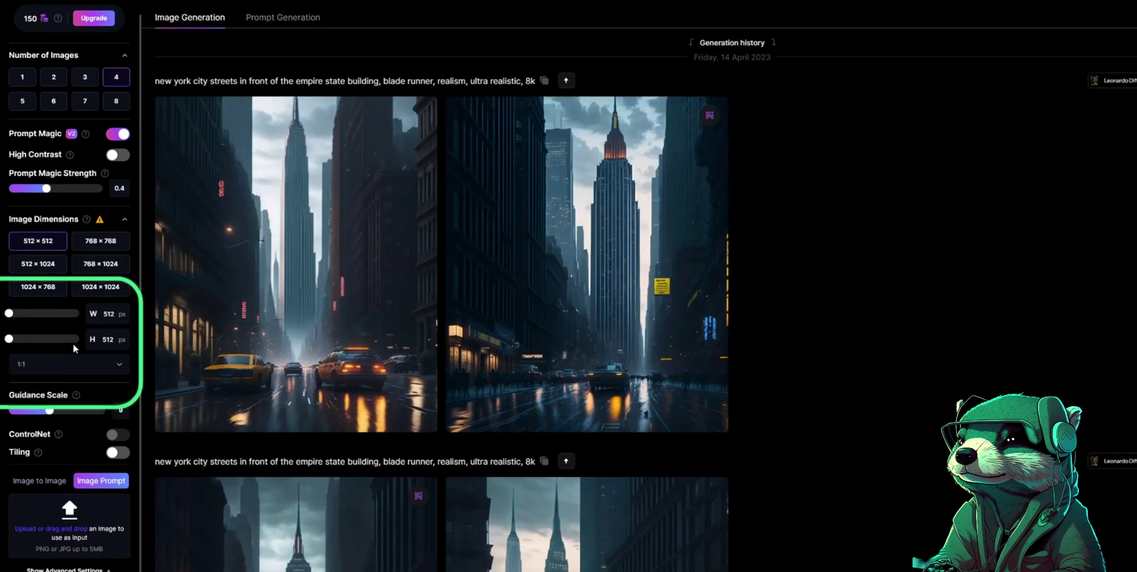
- Open the aspect ratio choices for the image dimensions and raise the guidance scale slightly
{"action": "left_click", "coordinate": [102, 365]}
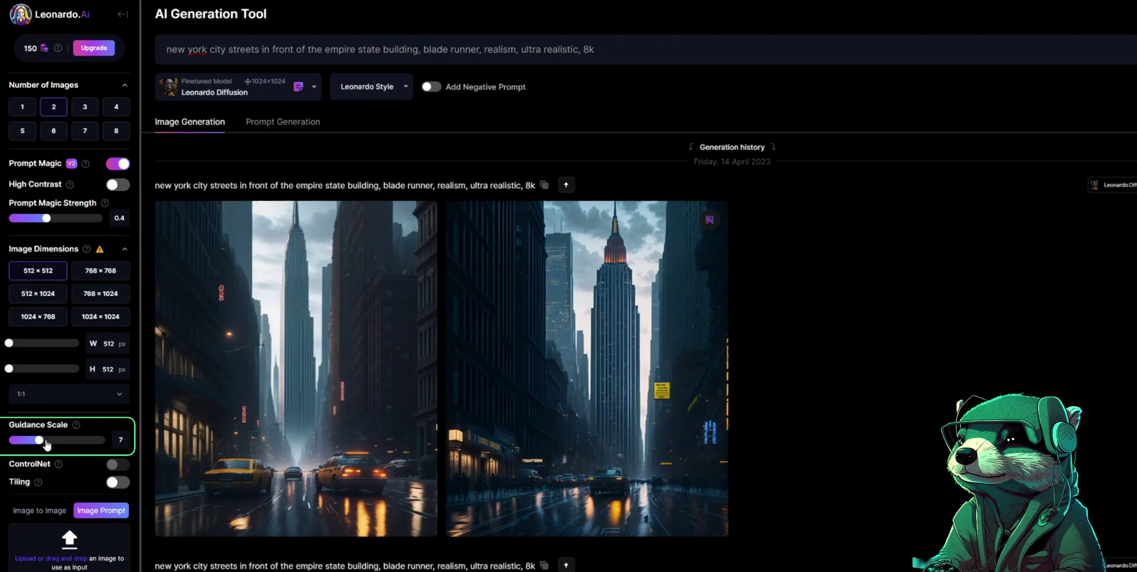
{"action": "left_click_drag", "start_coordinate": [47, 444], "coordinate": [51, 443]}
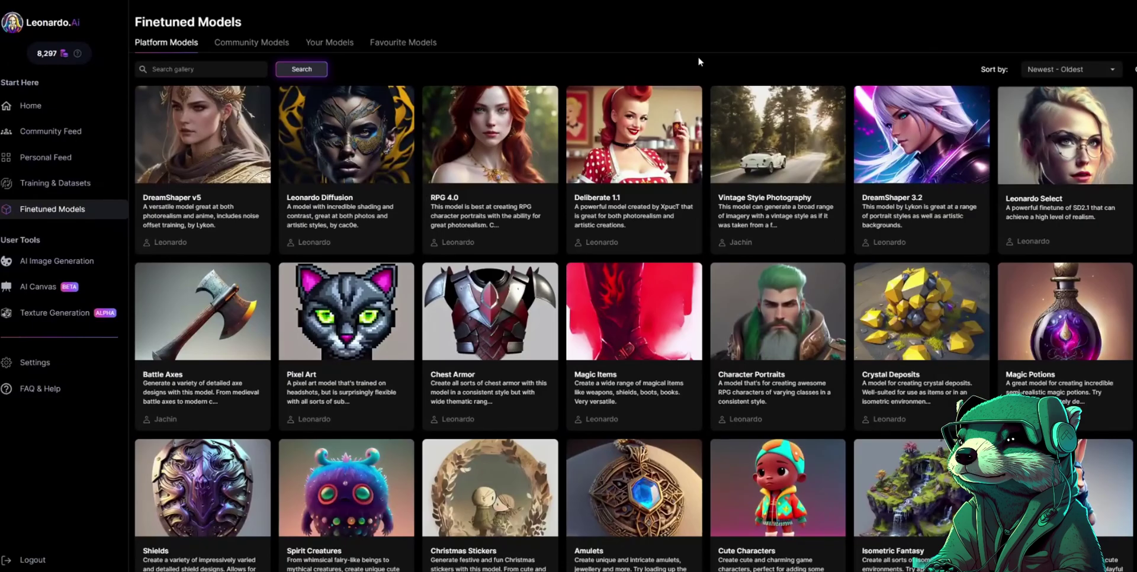
- Browse the platform models and the community models in the Finetuned Models library
{"action": "scroll", "coordinate": [591, 191], "scroll_direction": "down", "scroll_amount": 3}
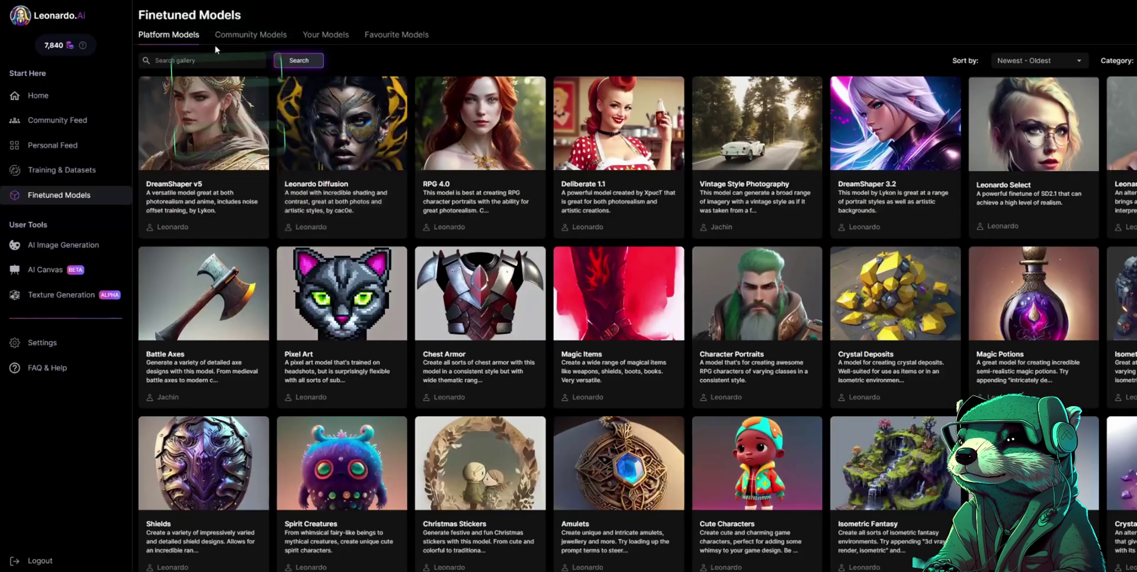
{"action": "left_click", "coordinate": [237, 38]}
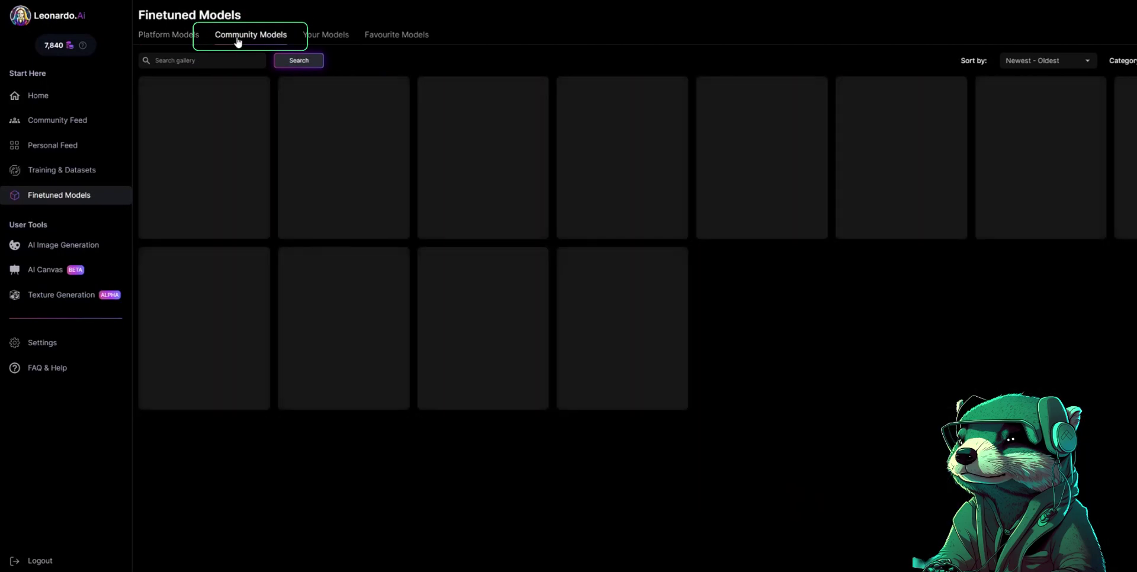
{"action": "scroll", "coordinate": [684, 274], "scroll_direction": "down", "scroll_amount": 3}
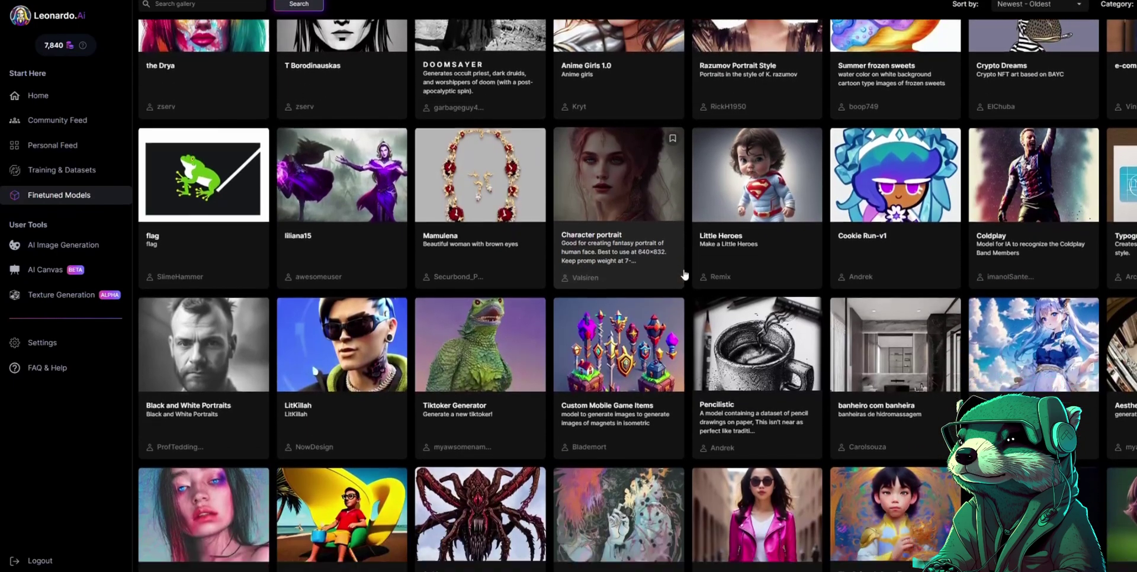
{"action": "scroll", "coordinate": [684, 274], "scroll_direction": "down", "scroll_amount": 9}
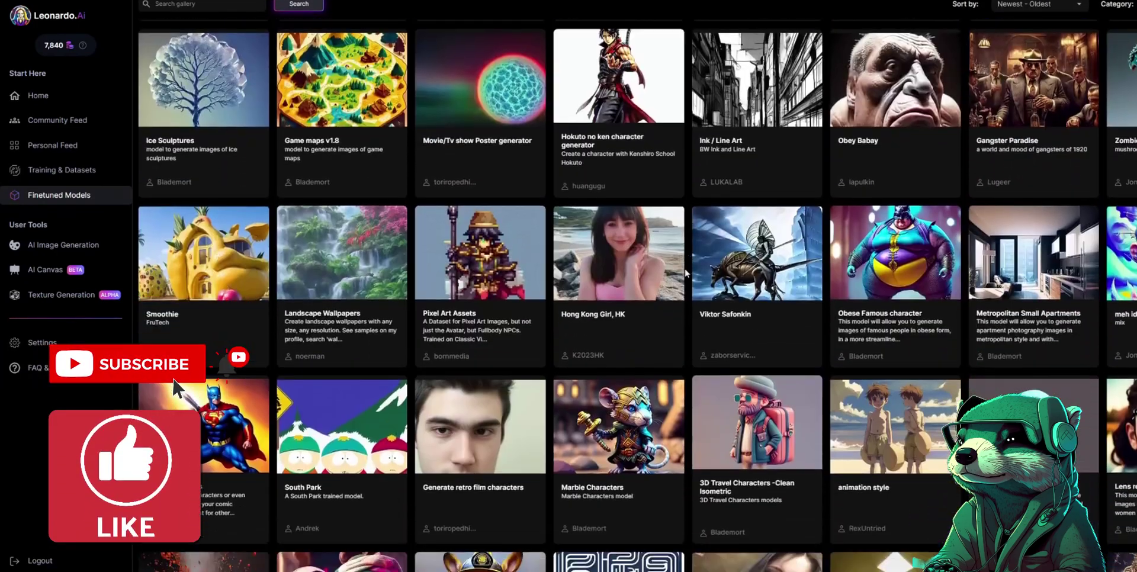
{"action": "scroll", "coordinate": [685, 274], "scroll_direction": "up", "scroll_amount": 12}
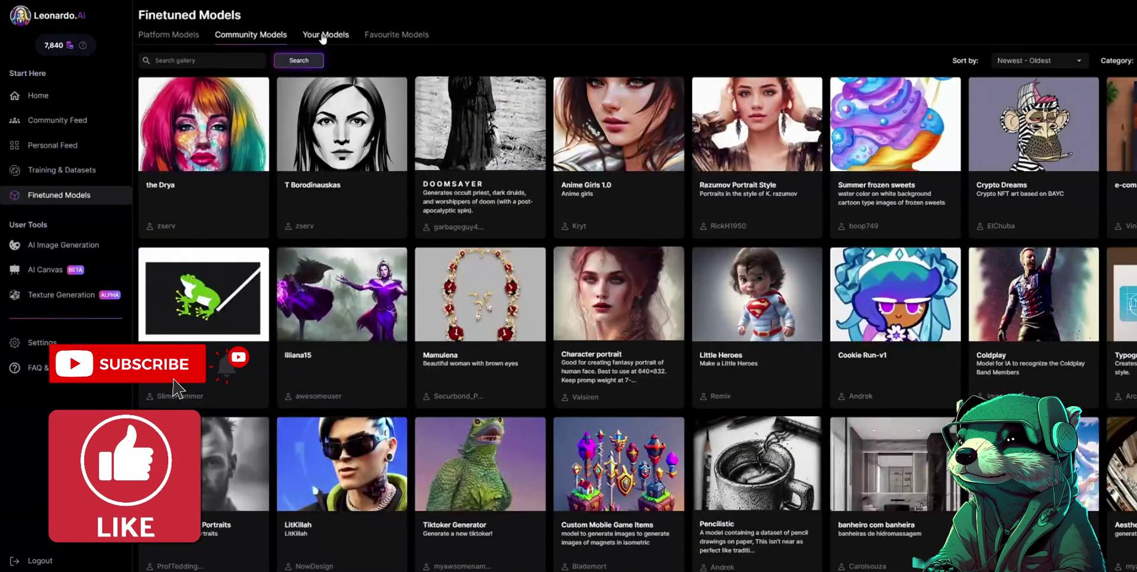
- Check the Your Models and Favourite Models lists and pick a sample image created with Leonardo Diffusion
{"action": "left_click", "coordinate": [321, 37]}
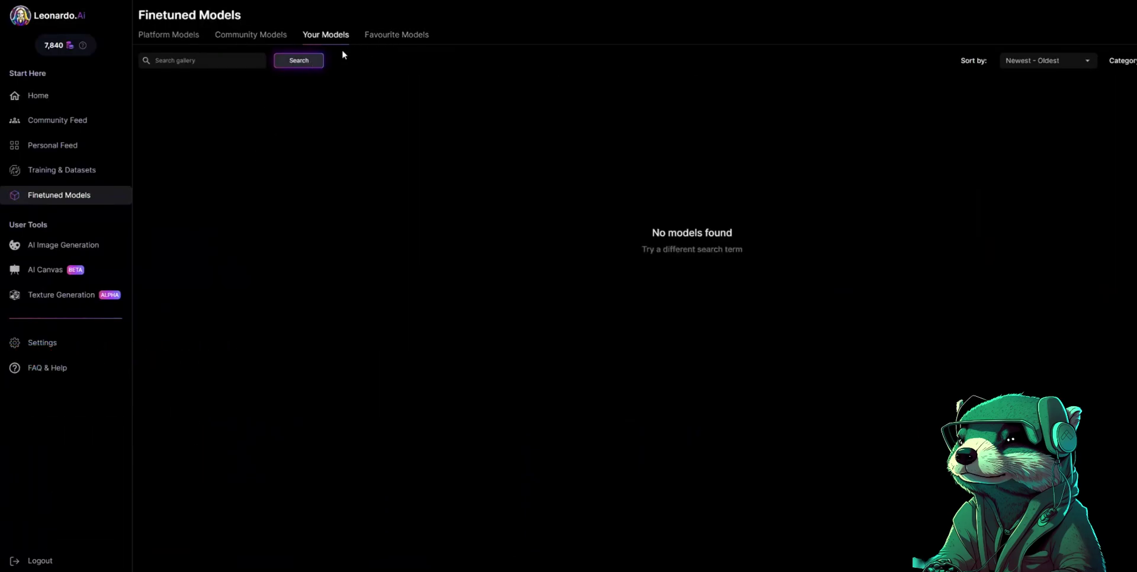
{"action": "left_click", "coordinate": [381, 37]}
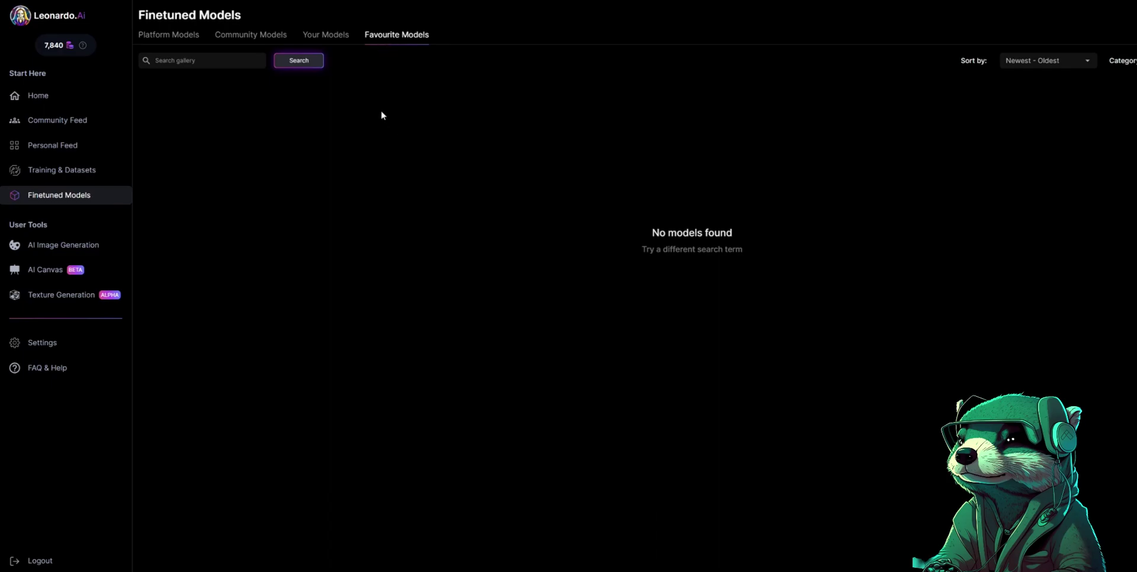
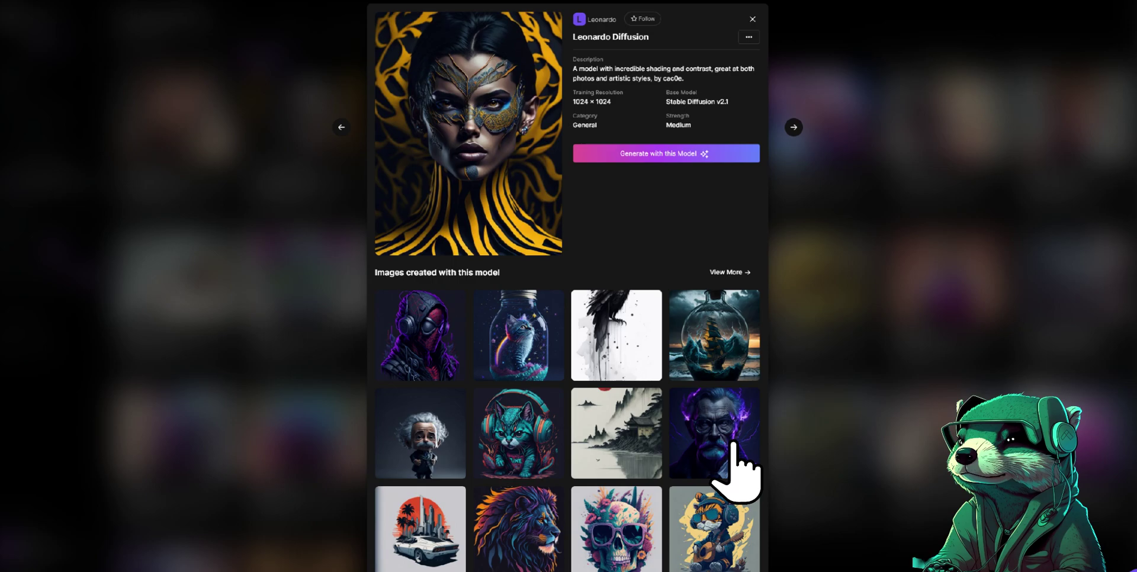
{"action": "left_click", "coordinate": [734, 444]}
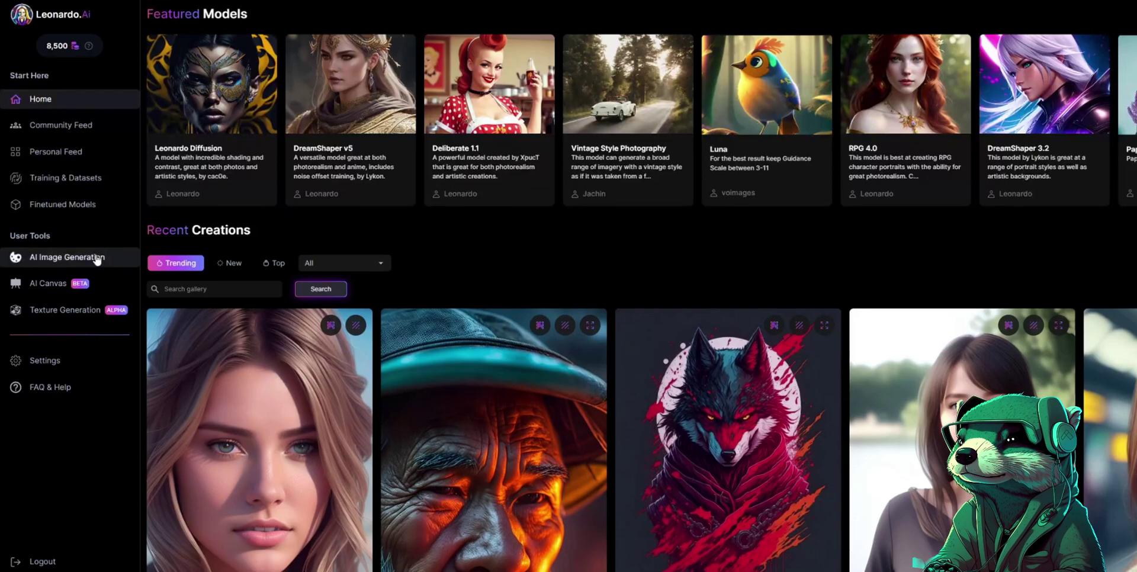
- In AI Image Generation, add "city lights" and "cyber punk" to the New York prompt and generate with Stable Diffusion 2.1 and Leonardo Style
{"action": "left_click", "coordinate": [97, 259]}
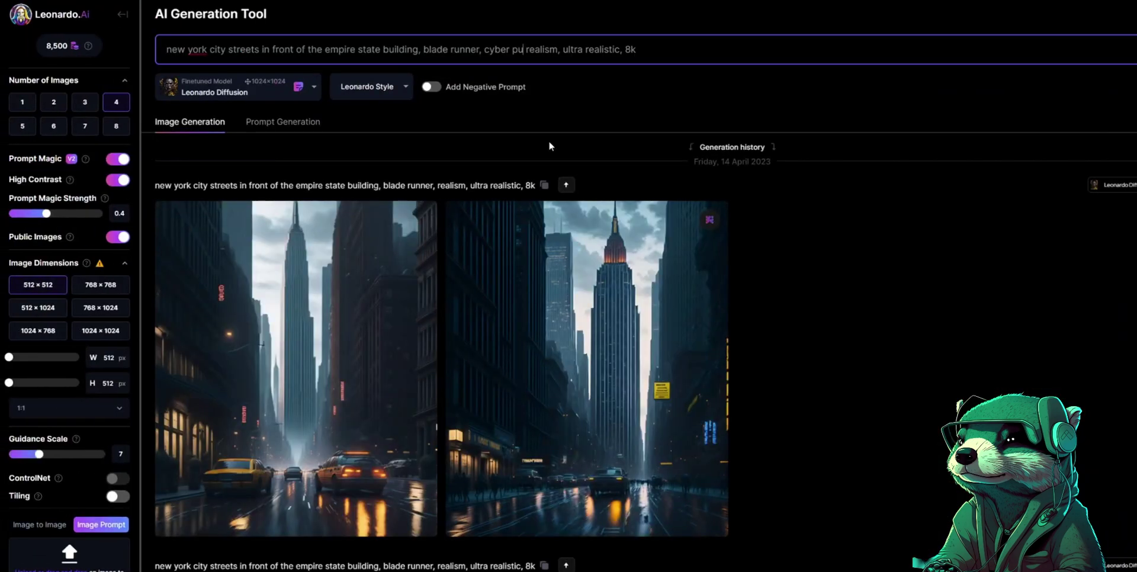
{"action": "type", "text": "nk ,"}
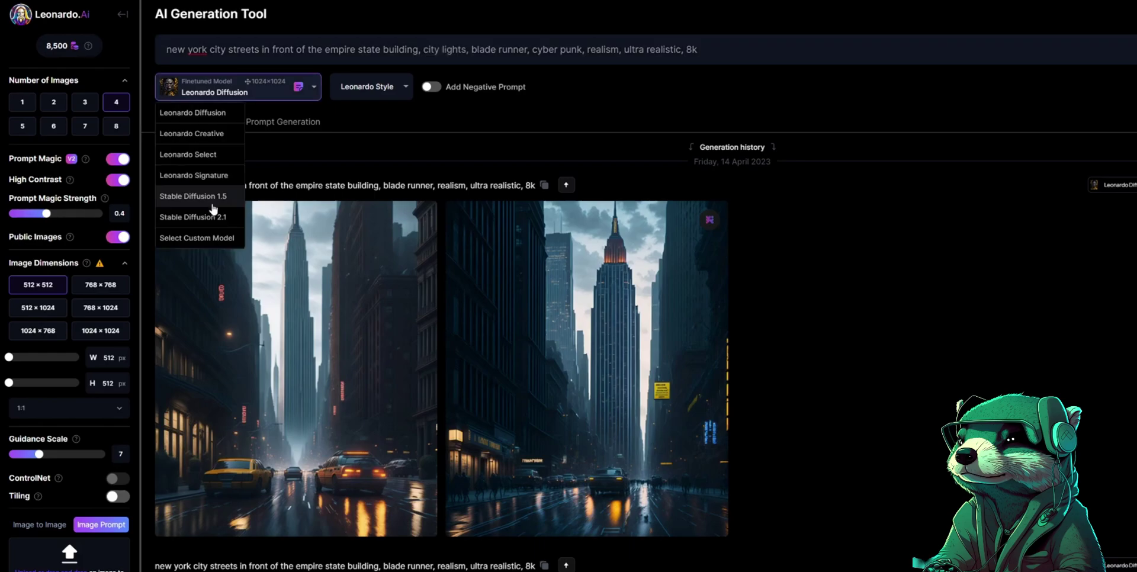
{"action": "left_click", "coordinate": [203, 218]}
{"action": "left_click", "coordinate": [358, 87]}
{"action": "left_click", "coordinate": [349, 115]}
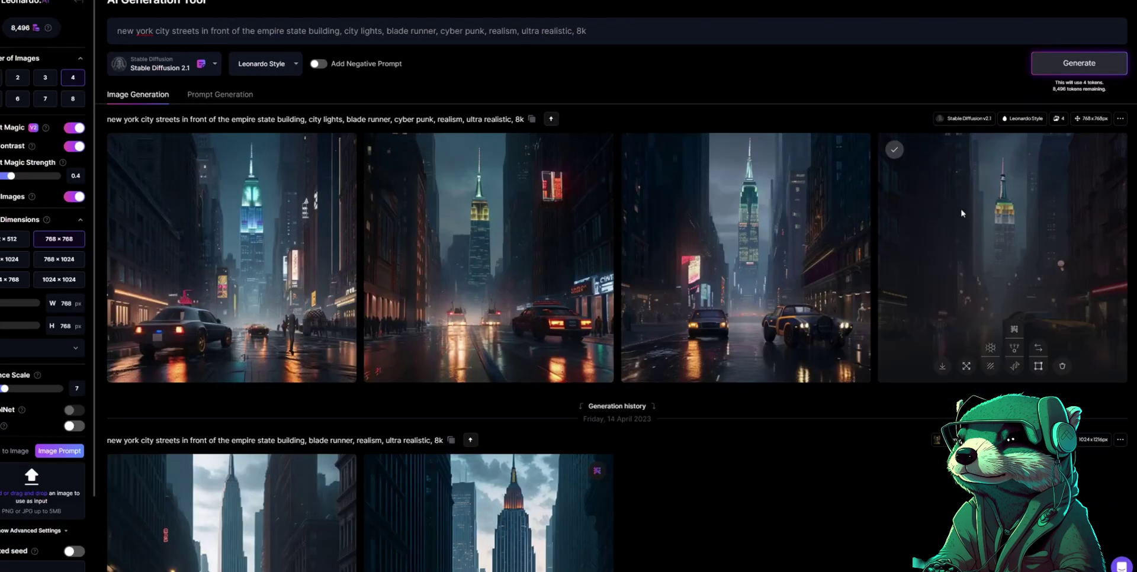
- Upscale the fourth generated street image with the HD option and view its HD Clear Upscaled Image version
{"action": "left_click", "coordinate": [929, 203]}
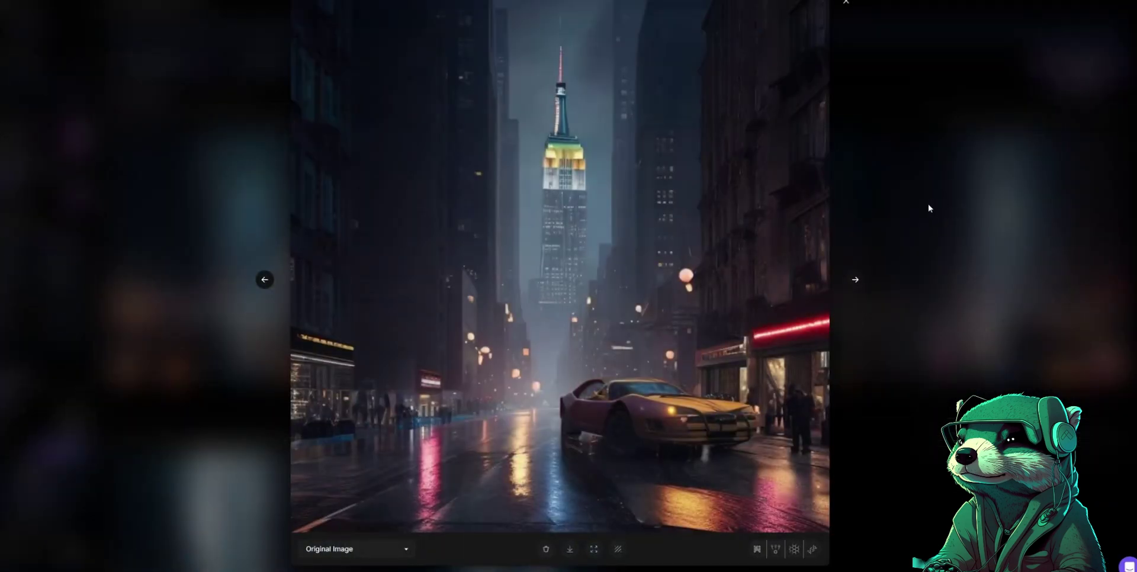
{"action": "left_click", "coordinate": [915, 230]}
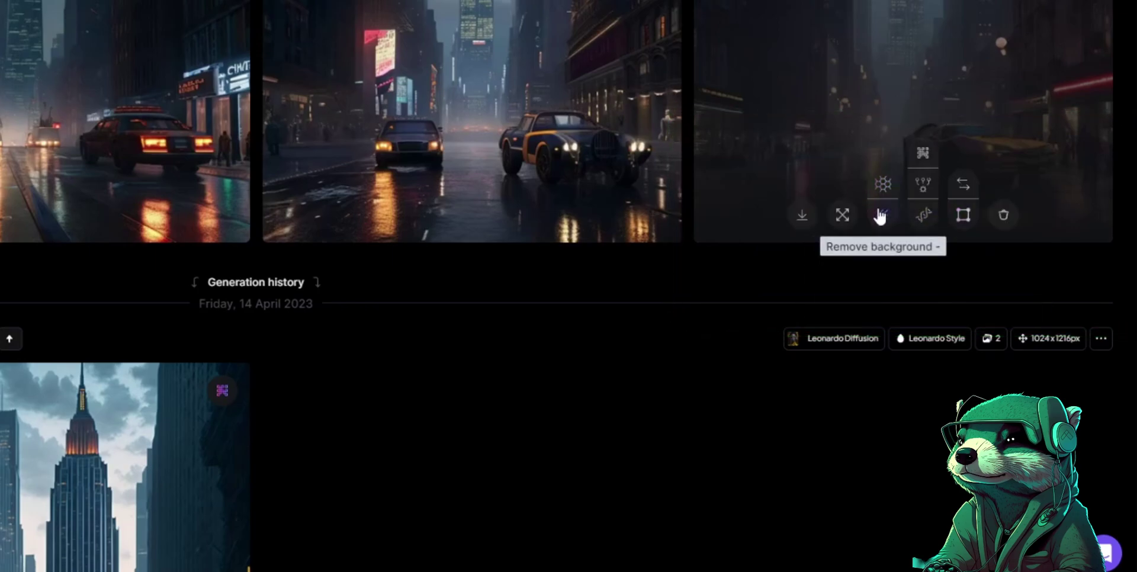
{"action": "left_click", "coordinate": [922, 215]}
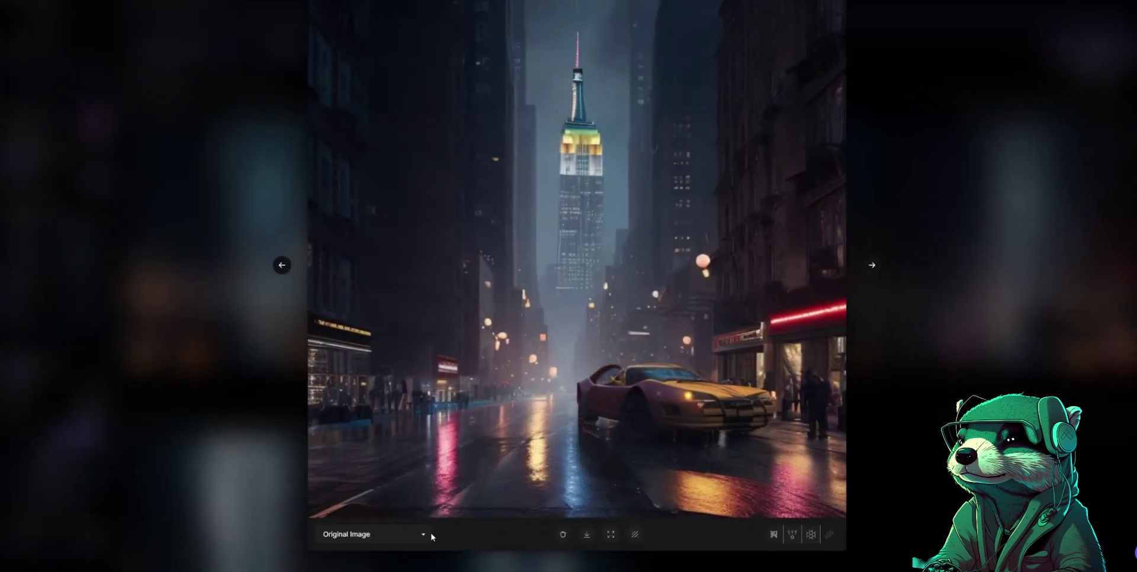
{"action": "left_click", "coordinate": [430, 535]}
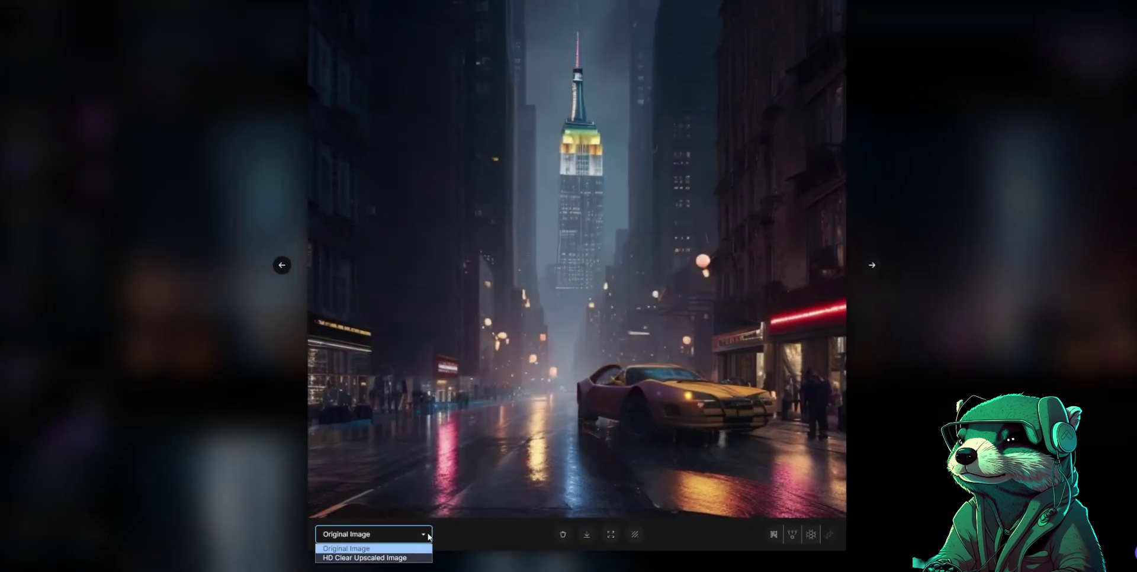
{"action": "left_click", "coordinate": [411, 558]}
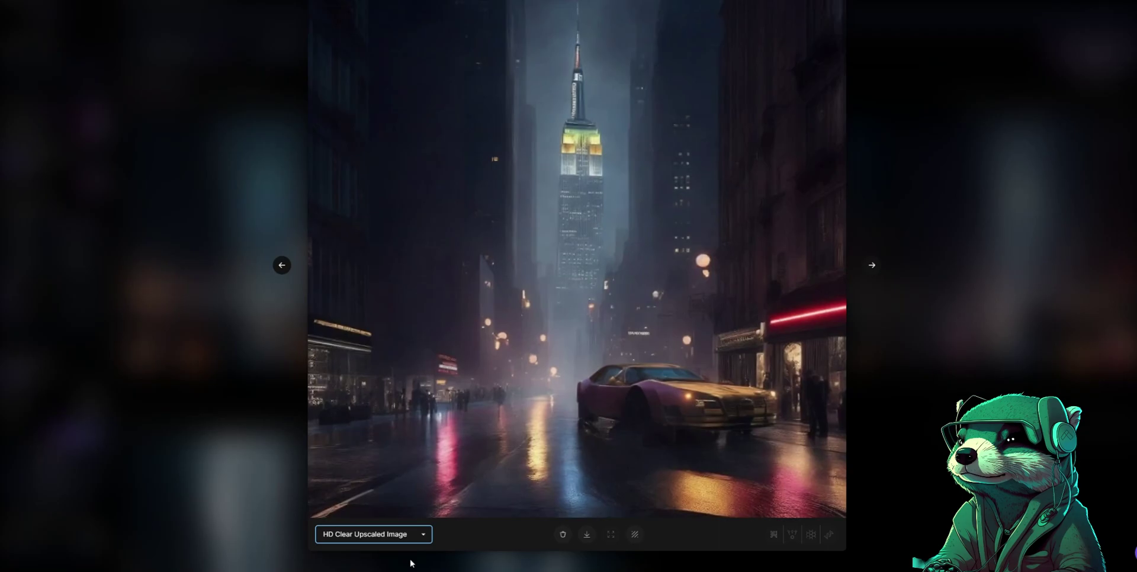
- Apply the creative and alternate upscales to the same image and view the Creative Upscaled Image and Alternate Upscaled Image versions
{"action": "left_click", "coordinate": [778, 535]}
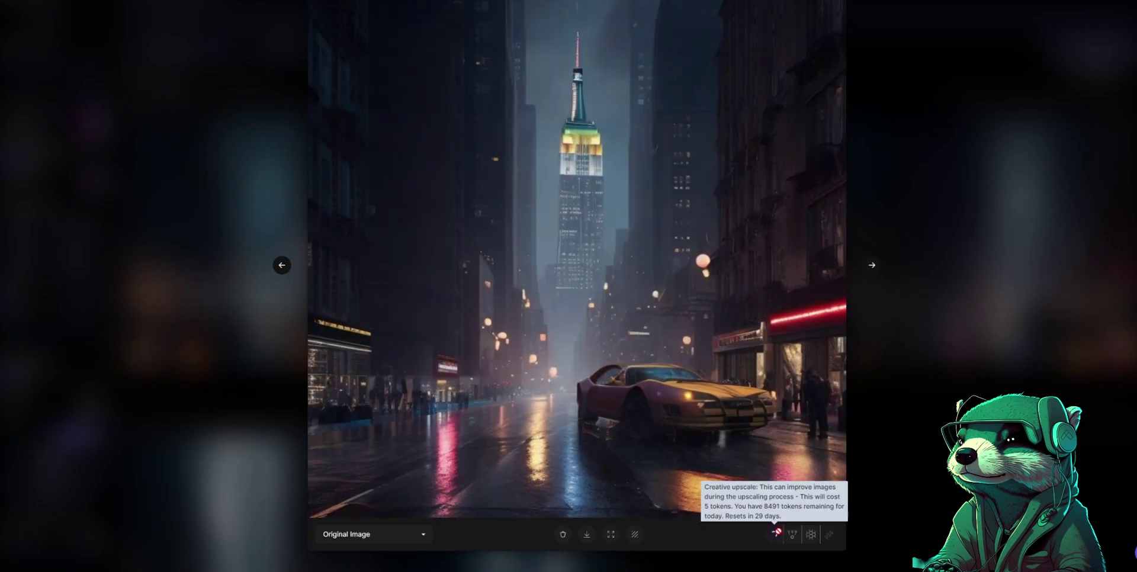
{"action": "left_click", "coordinate": [397, 539]}
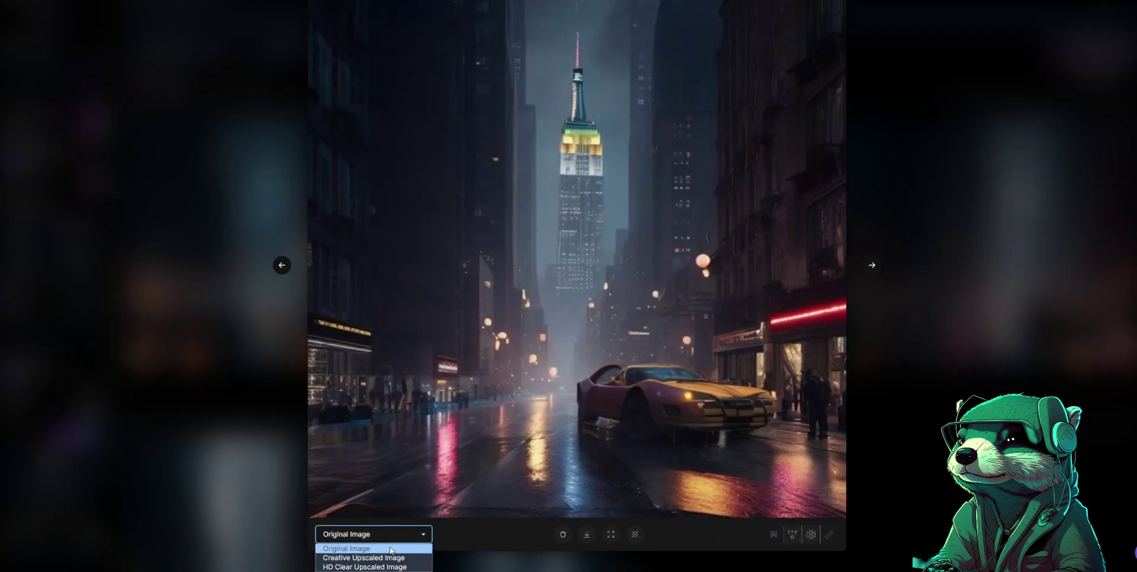
{"action": "left_click", "coordinate": [391, 557]}
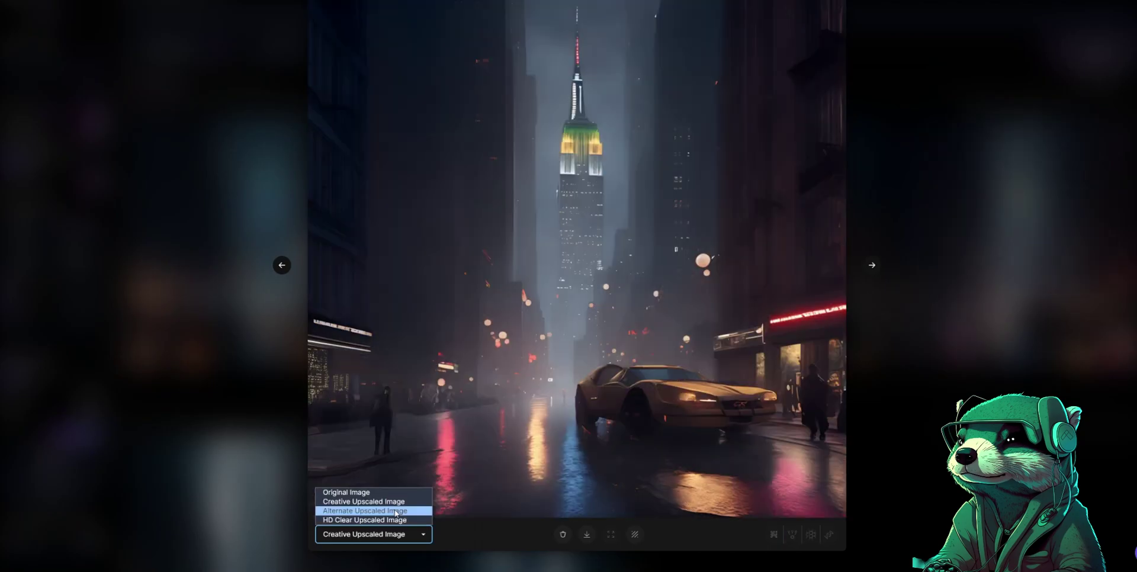
{"action": "left_click", "coordinate": [355, 511]}
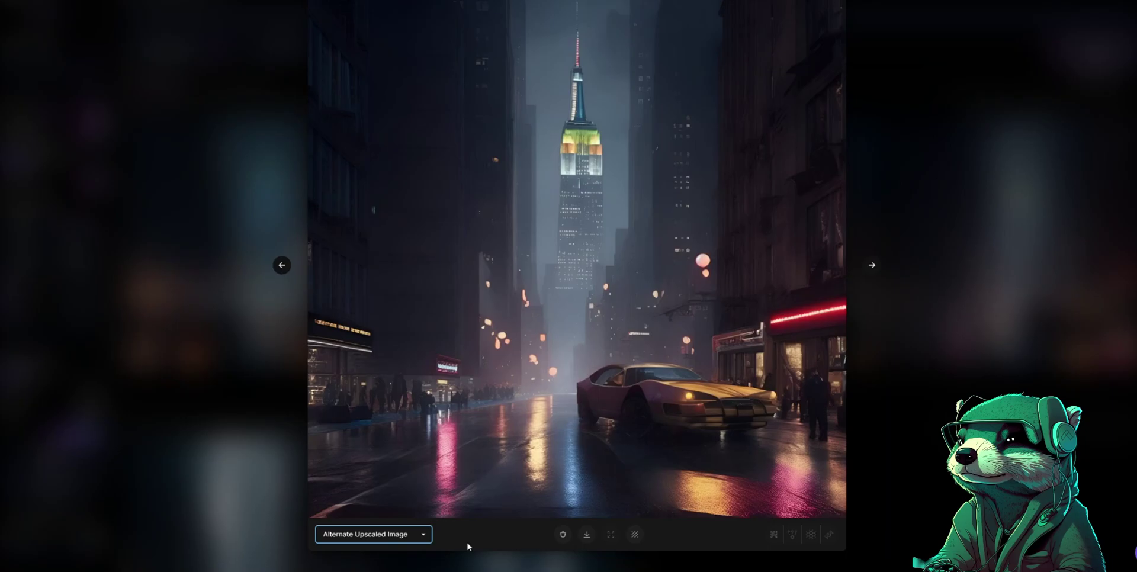
- Return the street image to its Original Image version, unzoom it, and view the Unzoomed Image version
{"action": "left_click", "coordinate": [399, 534]}
{"action": "left_click", "coordinate": [346, 493]}
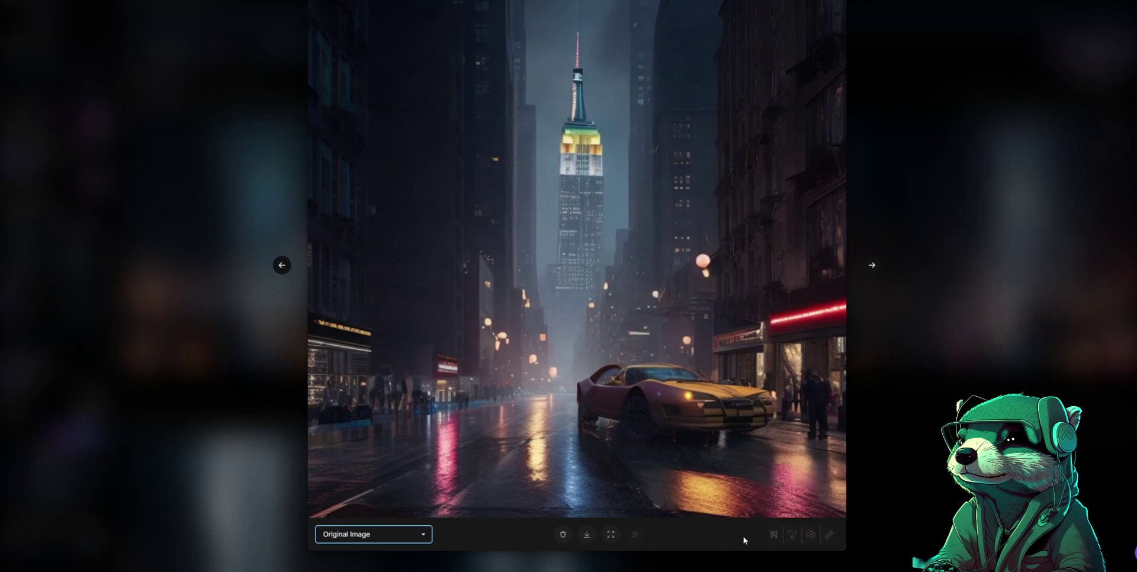
{"action": "left_click", "coordinate": [610, 536]}
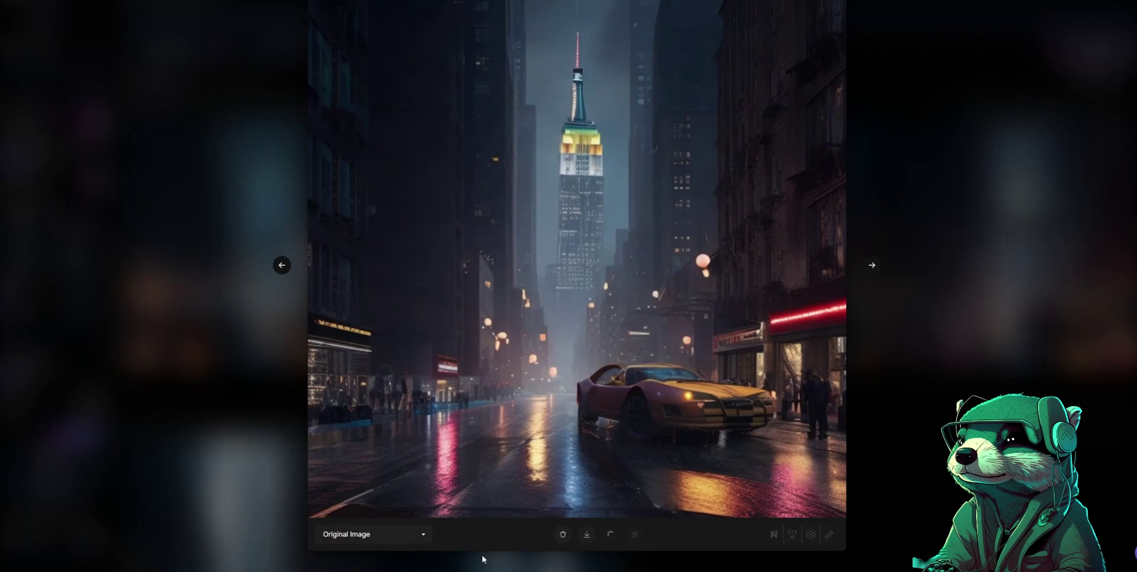
{"action": "left_click", "coordinate": [410, 540]}
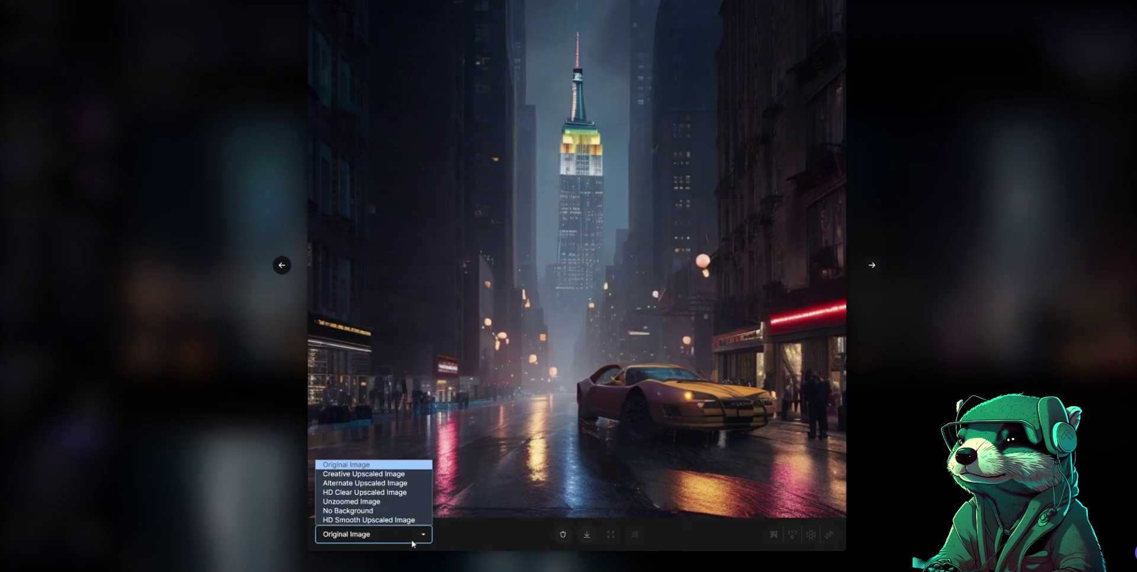
{"action": "left_click", "coordinate": [371, 503]}
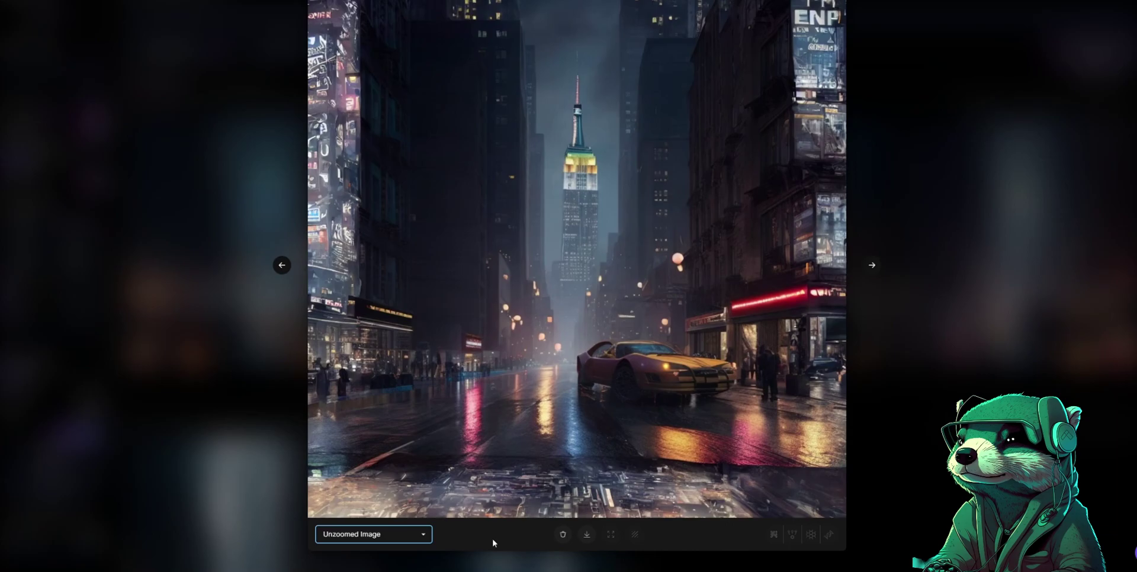
{"action": "left_click", "coordinate": [885, 428]}
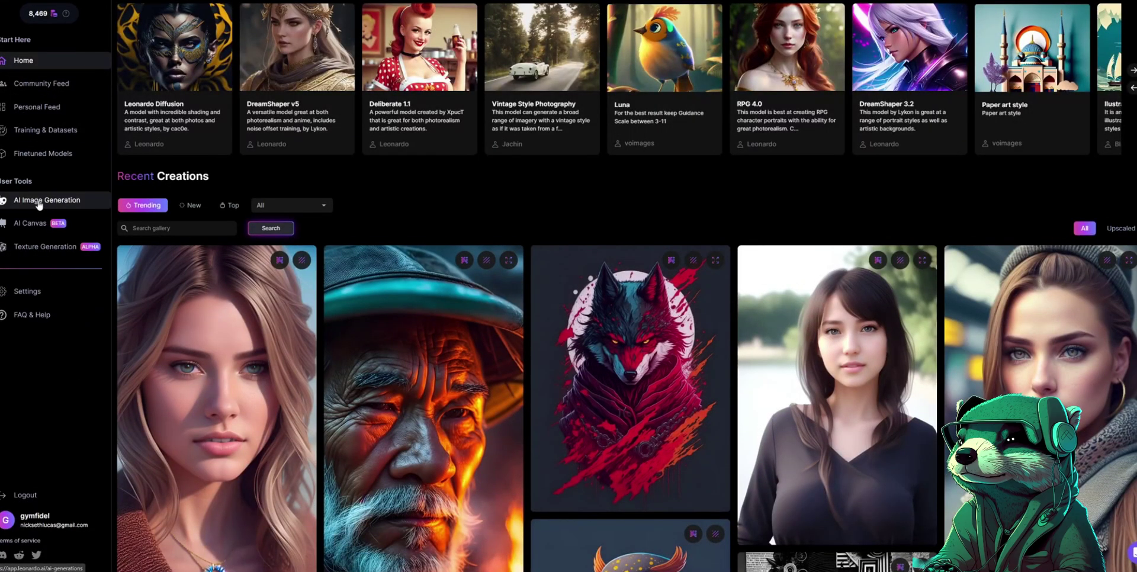
- Open AI Canvas and load the Unzoomed Image version of the New York street picture from Your Generations for editing
{"action": "left_click", "coordinate": [35, 224]}
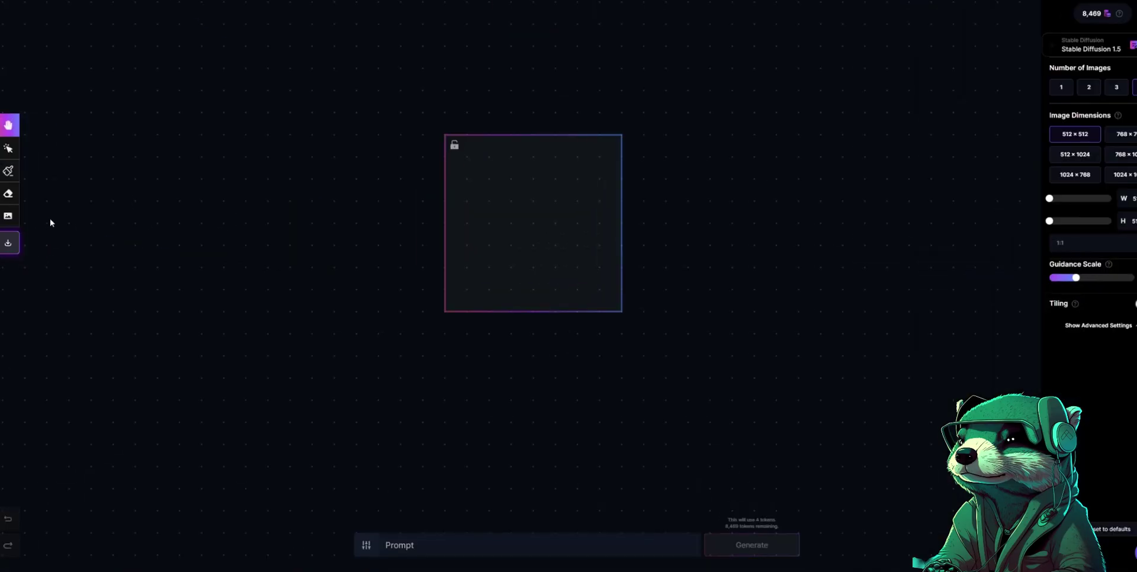
{"action": "left_click", "coordinate": [7, 216]}
{"action": "left_click", "coordinate": [93, 233]}
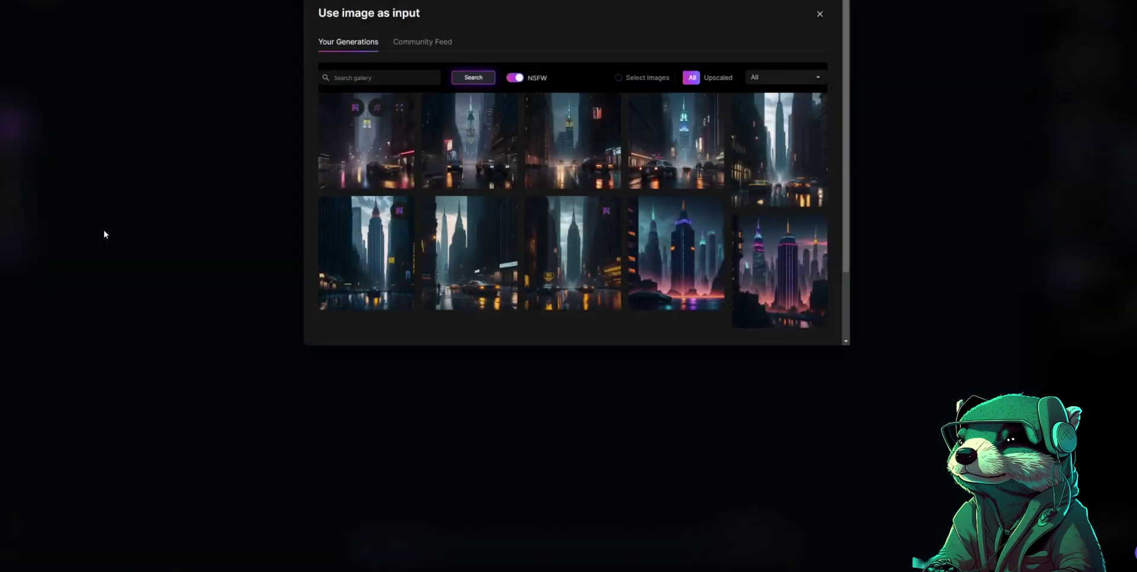
{"action": "left_click", "coordinate": [341, 231]}
{"action": "left_click", "coordinate": [520, 170]}
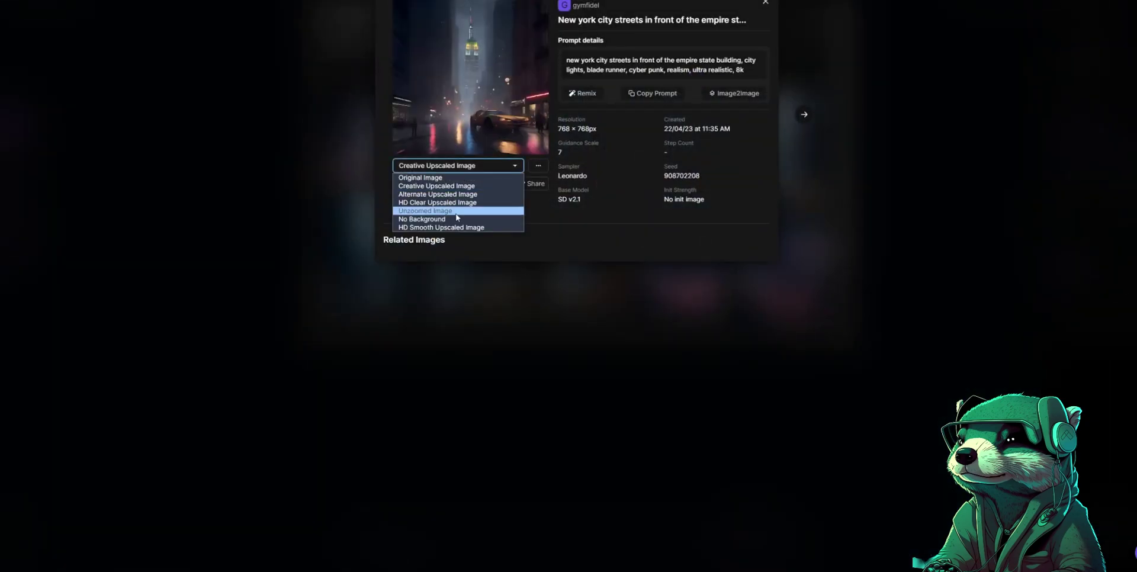
{"action": "left_click", "coordinate": [456, 217]}
{"action": "left_click", "coordinate": [537, 166]}
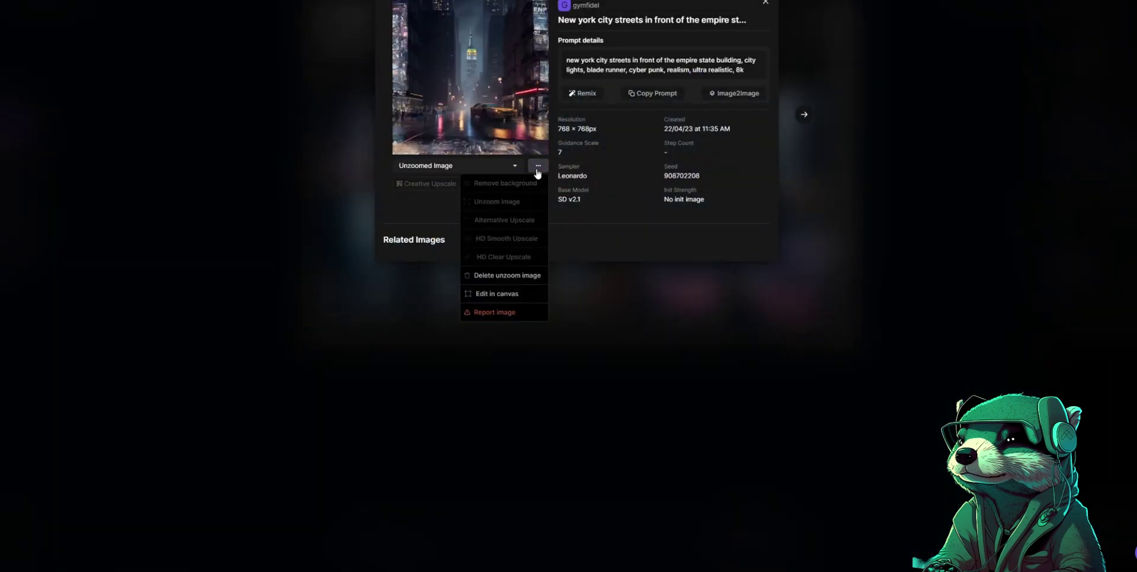
{"action": "left_click", "coordinate": [499, 298]}
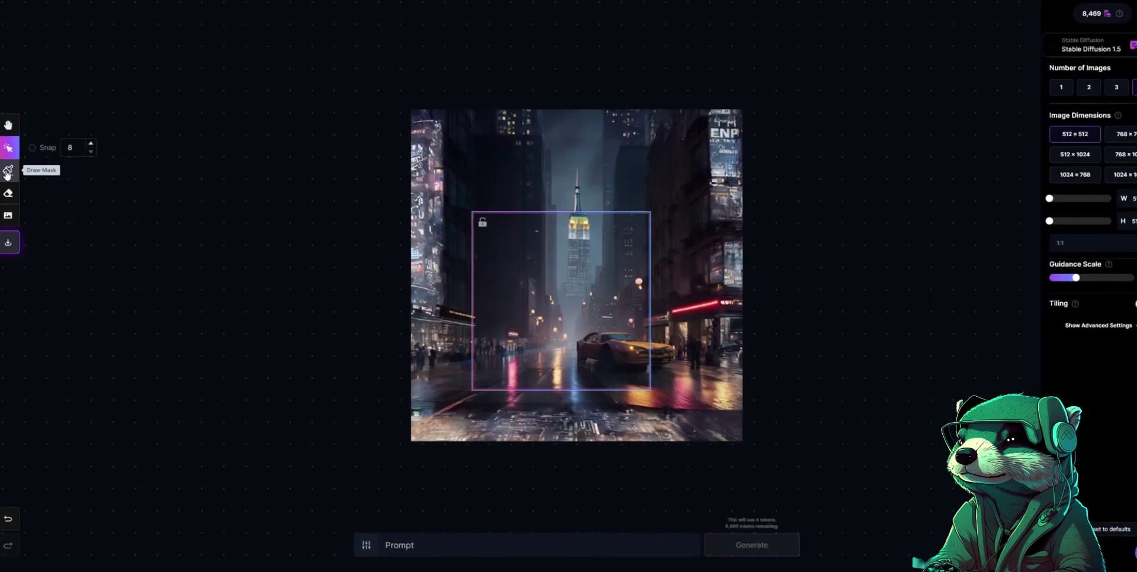
- Mask the distorted strip along the image's lower edge with a larger brush and generate with the prompt "match with the street above it"
{"action": "left_click", "coordinate": [7, 172]}
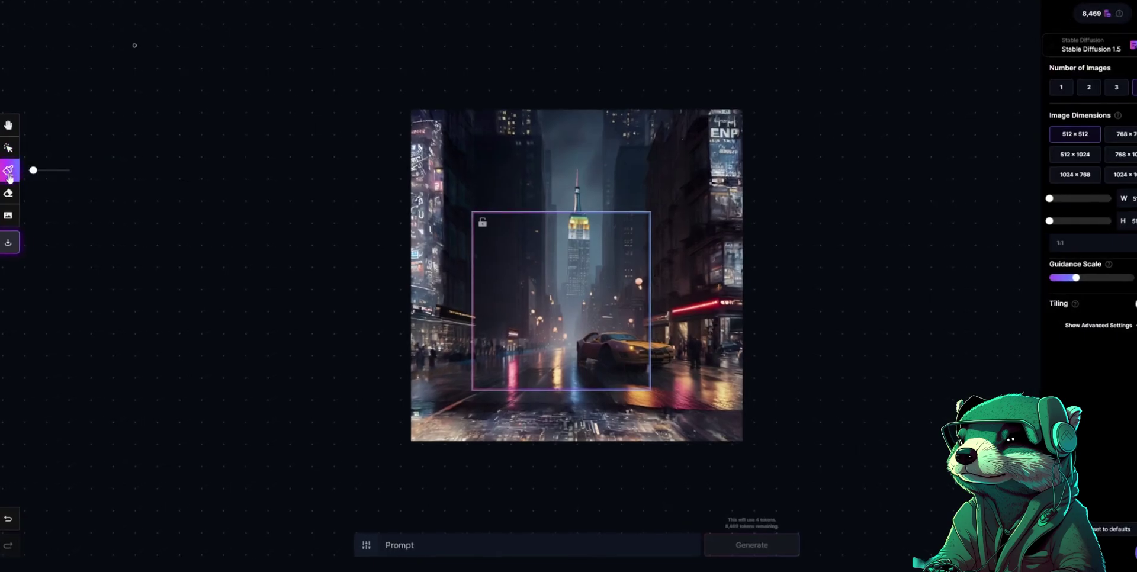
{"action": "left_click_drag", "start_coordinate": [34, 170], "coordinate": [56, 170]}
{"action": "mouse_move", "coordinate": [418, 414]}
{"action": "left_mouse_down"}
{"action": "mouse_move", "coordinate": [601, 436]}
{"action": "mouse_move", "coordinate": [741, 420]}
{"action": "mouse_move", "coordinate": [412, 427]}
{"action": "mouse_move", "coordinate": [739, 419]}
{"action": "mouse_move", "coordinate": [457, 410]}
{"action": "left_mouse_up"}
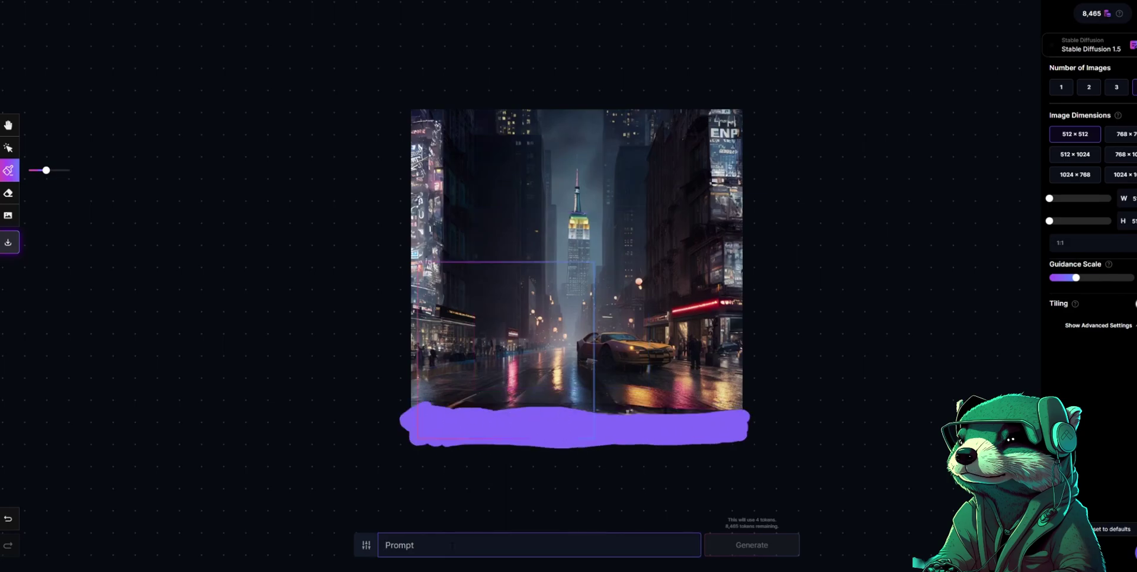
{"action": "type", "text": "match"}
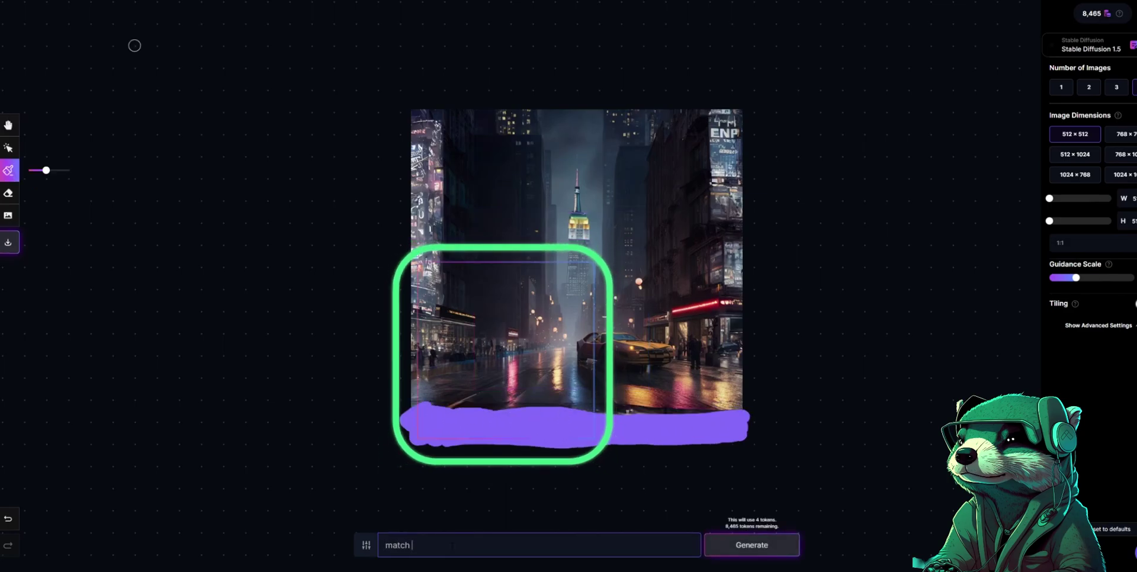
{"action": "type", "text": " with"}
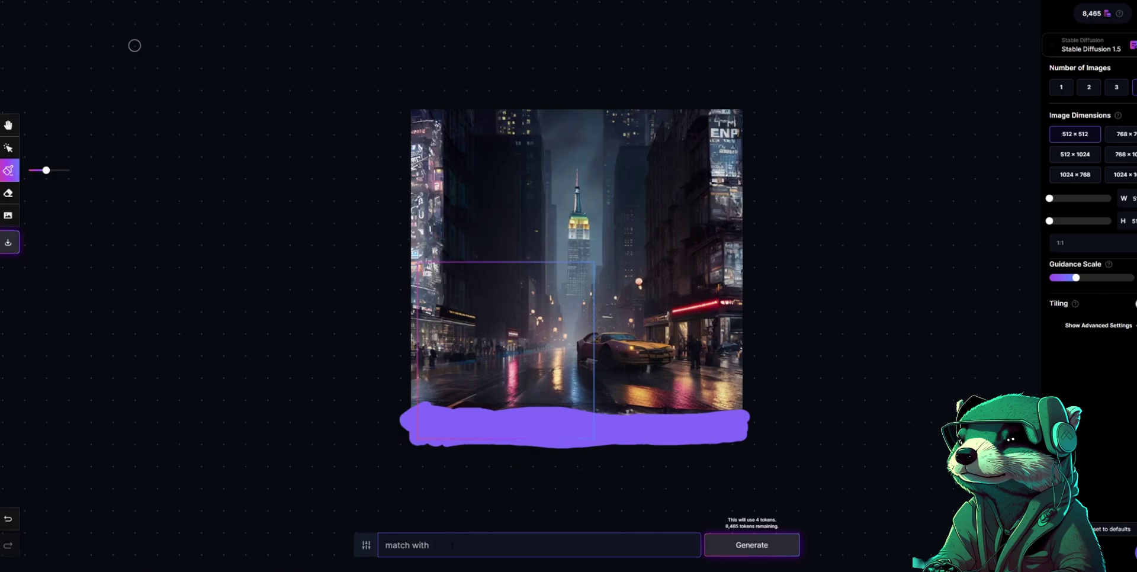
{"action": "type", "text": " the street above it"}
{"action": "left_click", "coordinate": [751, 550]}
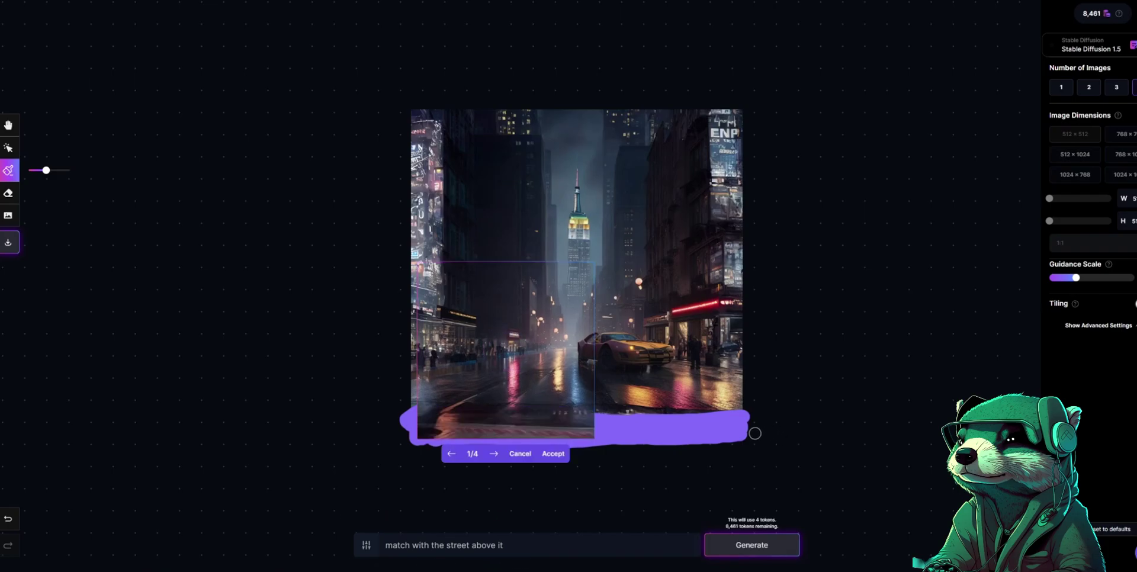
- Compare the four generated fills for the lower-left street area and accept the first one
{"action": "left_click", "coordinate": [493, 454]}
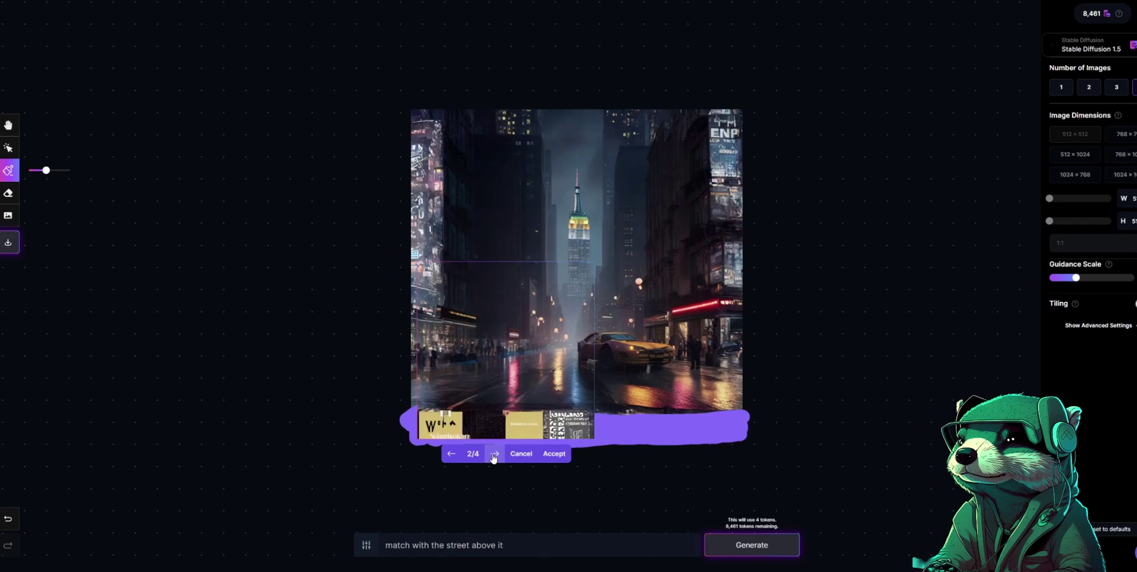
{"action": "left_click", "coordinate": [493, 454]}
{"action": "left_click", "coordinate": [494, 454]}
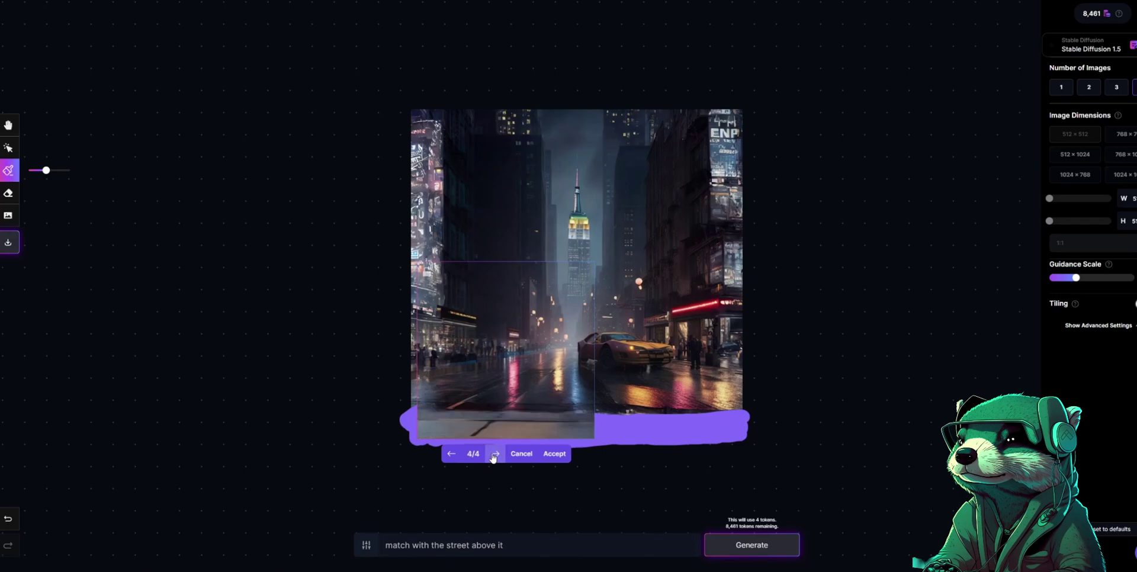
{"action": "left_click", "coordinate": [494, 454]}
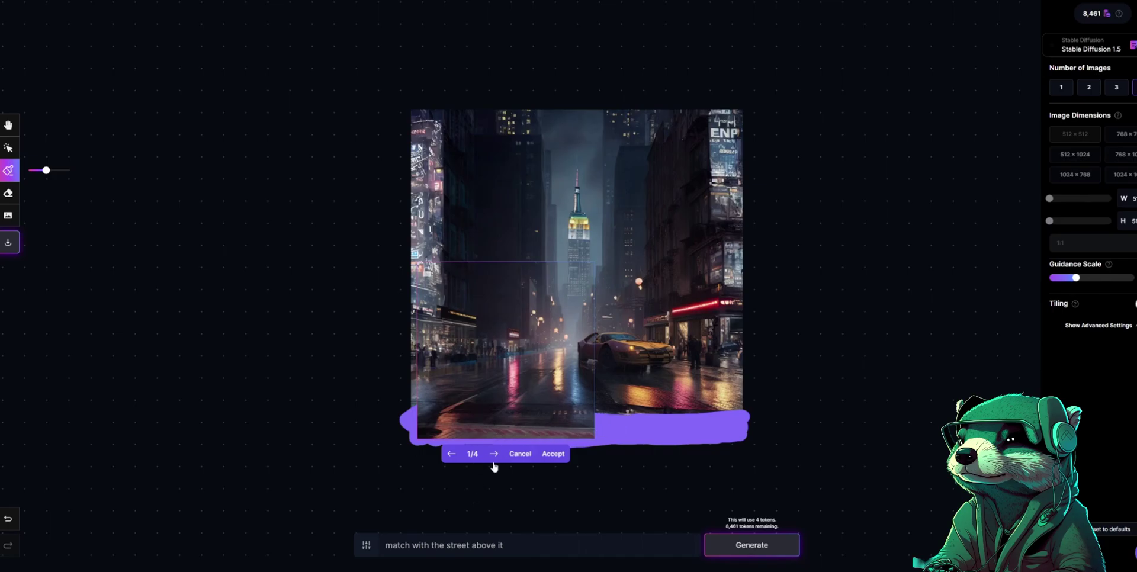
{"action": "left_click", "coordinate": [553, 454]}
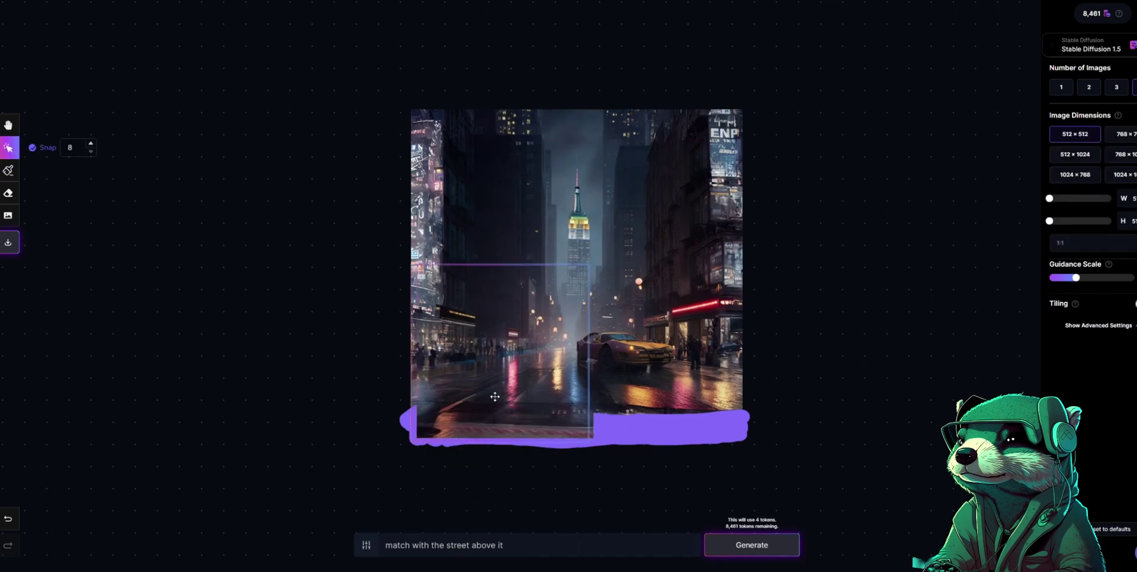
- Move the generation frame over the remaining mask on the lower-right street, generate fills, compare them and accept one
{"action": "left_click_drag", "start_coordinate": [496, 395], "coordinate": [652, 394]}
{"action": "left_click", "coordinate": [761, 545]}
{"action": "left_click", "coordinate": [644, 453]}
{"action": "left_click", "coordinate": [644, 454]}
{"action": "left_click", "coordinate": [644, 454]}
{"action": "left_click", "coordinate": [600, 454]}
{"action": "left_click", "coordinate": [600, 454]}
{"action": "left_click", "coordinate": [703, 454]}
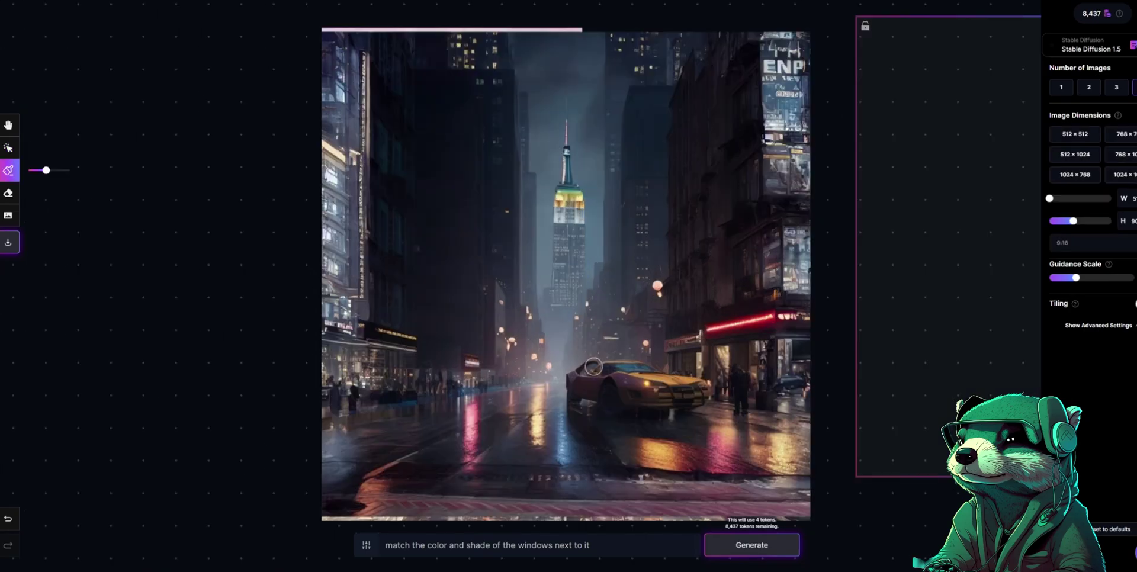
- Mask the car, regenerate it as "cyberpunk, bladerunner taxi" with negative prompt "no deformed car parts", and browse the variations
{"action": "mouse_move", "coordinate": [577, 373]}
{"action": "left_mouse_down"}
{"action": "mouse_move", "coordinate": [600, 395]}
{"action": "mouse_move", "coordinate": [680, 400]}
{"action": "mouse_move", "coordinate": [698, 386]}
{"action": "mouse_move", "coordinate": [632, 370]}
{"action": "left_mouse_up"}
{"action": "key", "text": "ctrl+a"}
{"action": "type", "text": "no deformed car parts"}
{"action": "key", "text": "Return"}
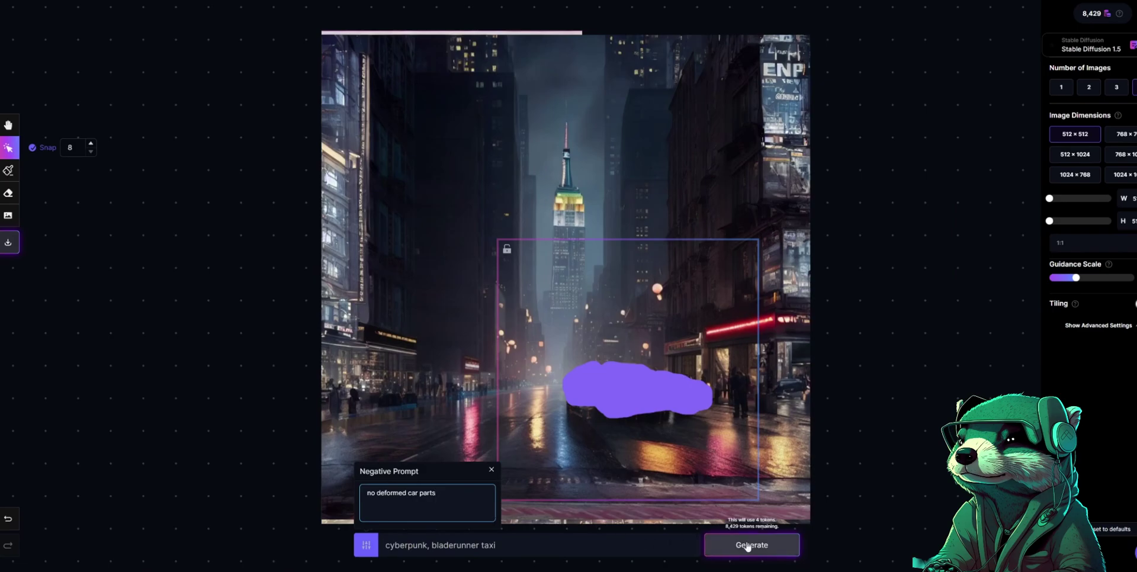
{"action": "left_click", "coordinate": [749, 544]}
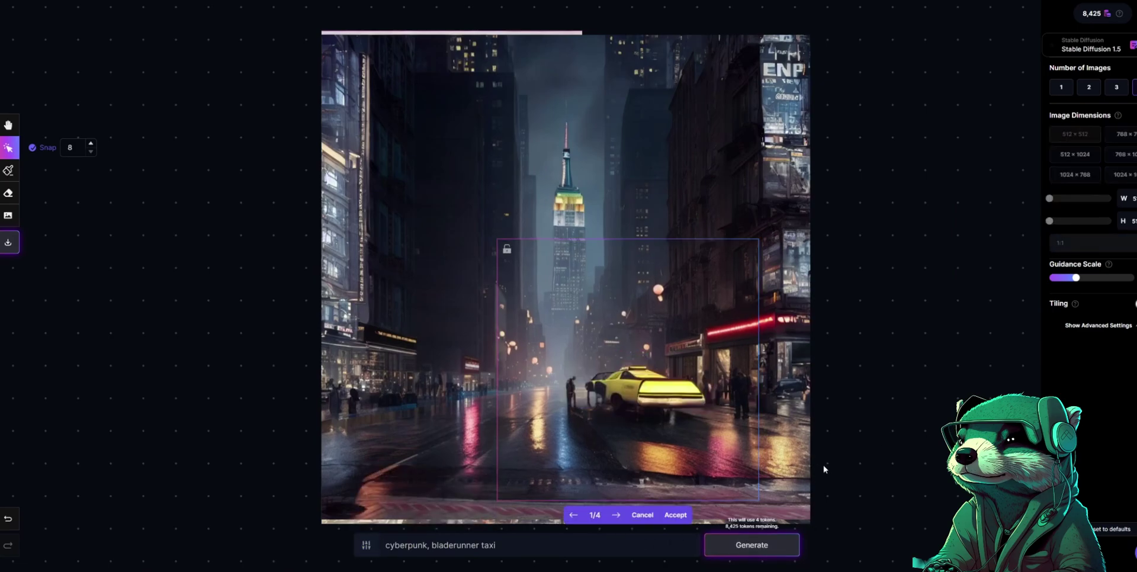
{"action": "left_click", "coordinate": [615, 516]}
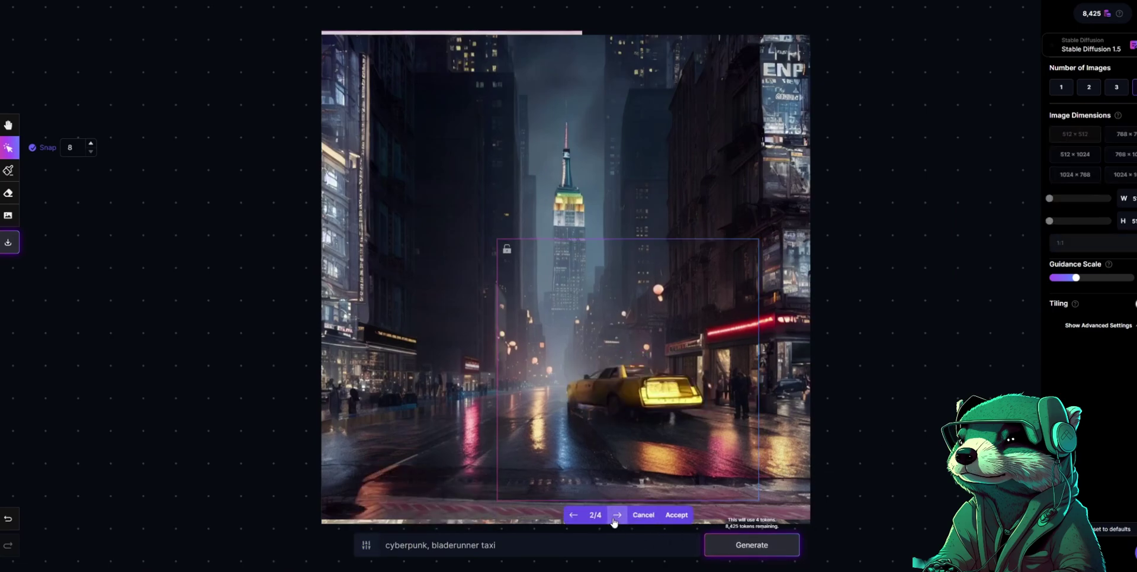
{"action": "left_click", "coordinate": [616, 517]}
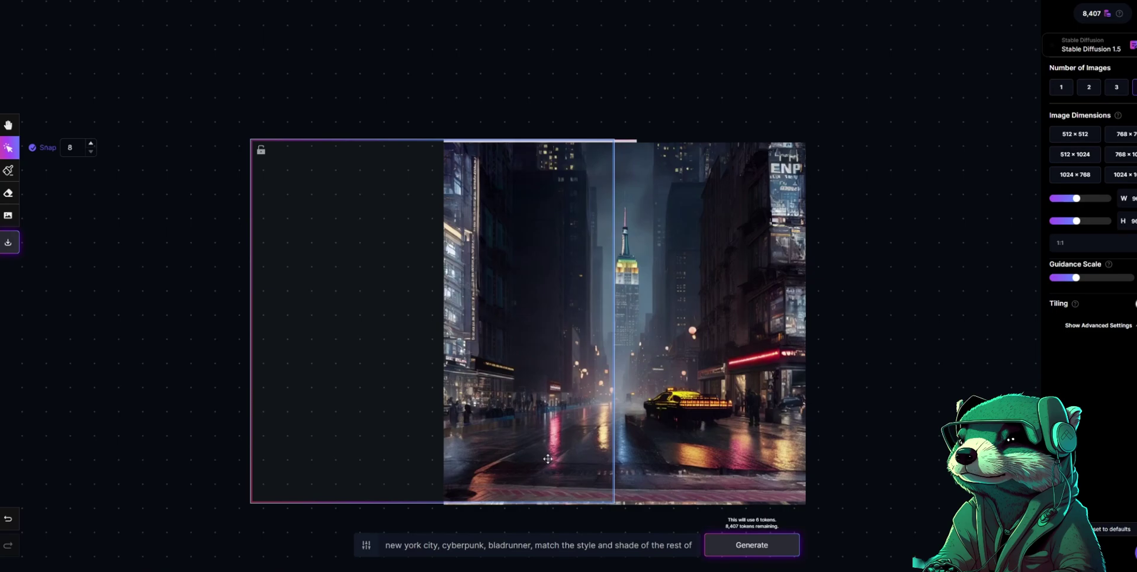
- Extend the street scene beyond both side edges with a style-and-shade matching prompt, accepting the fourth variation for the right-hand extension
{"action": "left_click", "coordinate": [751, 545]}
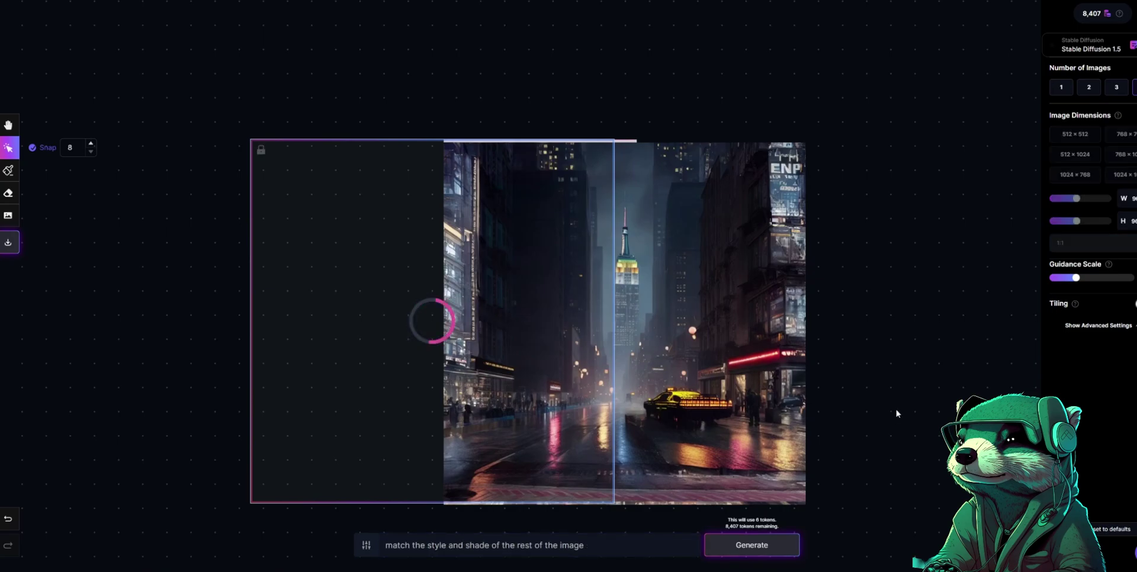
{"action": "left_click", "coordinate": [422, 518]}
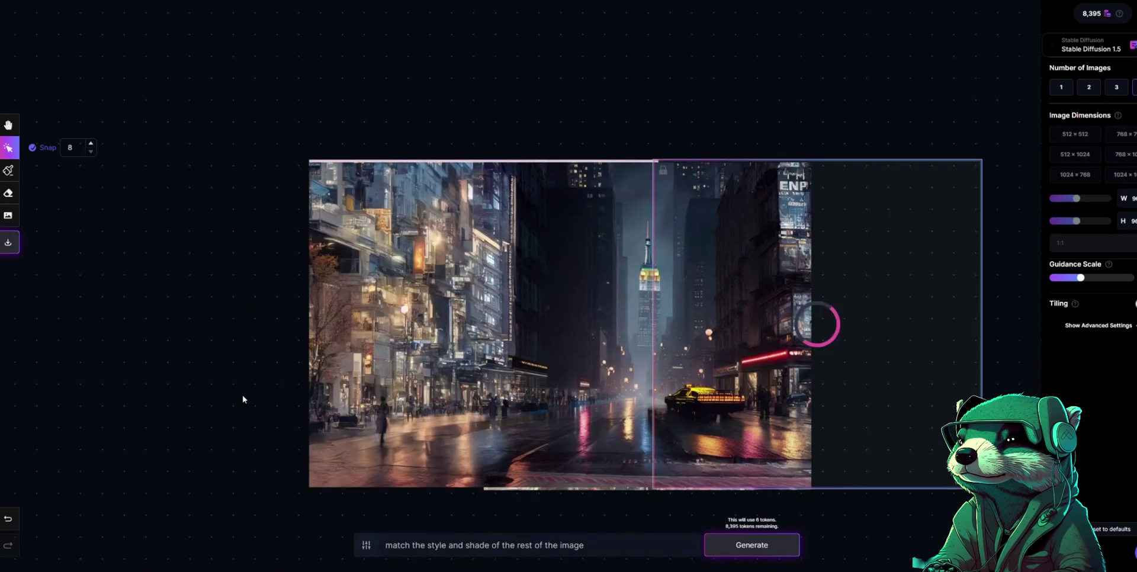
{"action": "left_click", "coordinate": [804, 502]}
{"action": "left_click", "coordinate": [804, 502]}
{"action": "left_click", "coordinate": [804, 502]}
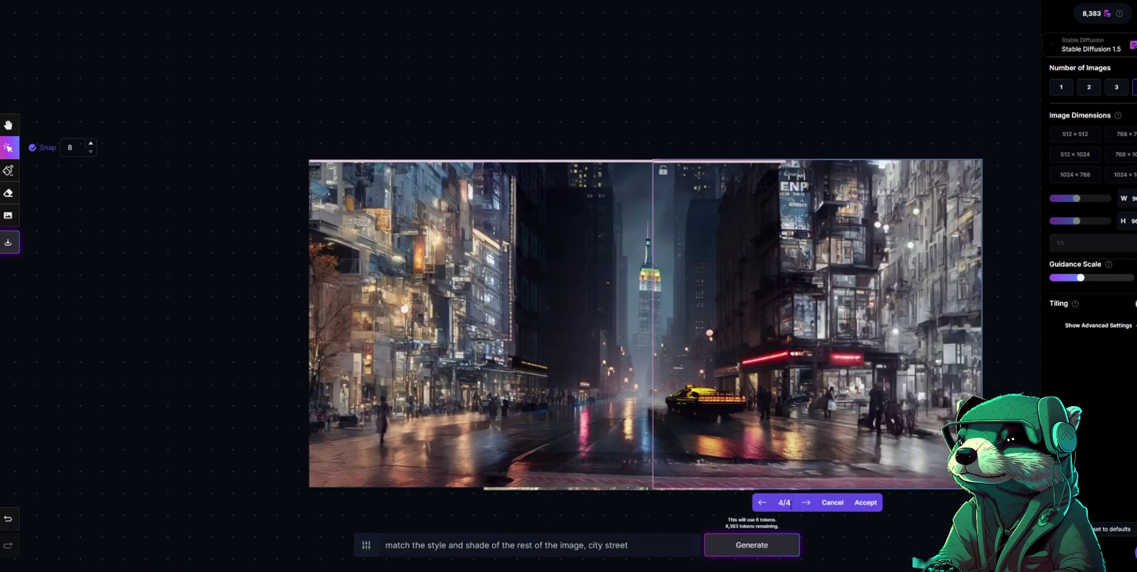
{"action": "left_click", "coordinate": [865, 502]}
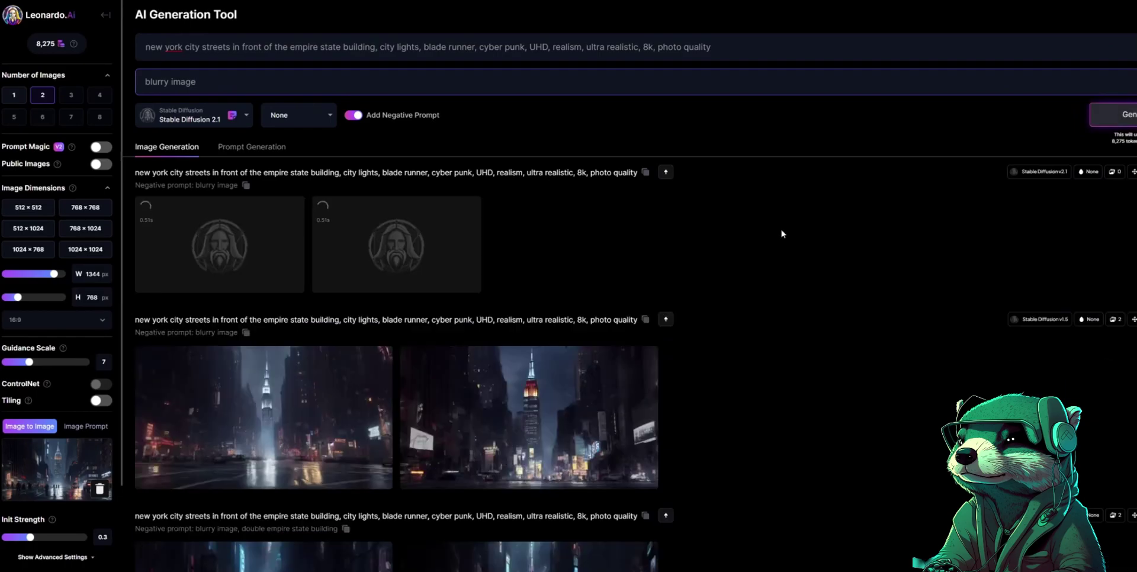
- Browse the newly generated wide street images and view the Creative Upscaled Image version of the one with the pink-lit tower
{"action": "left_click", "coordinate": [292, 280]}
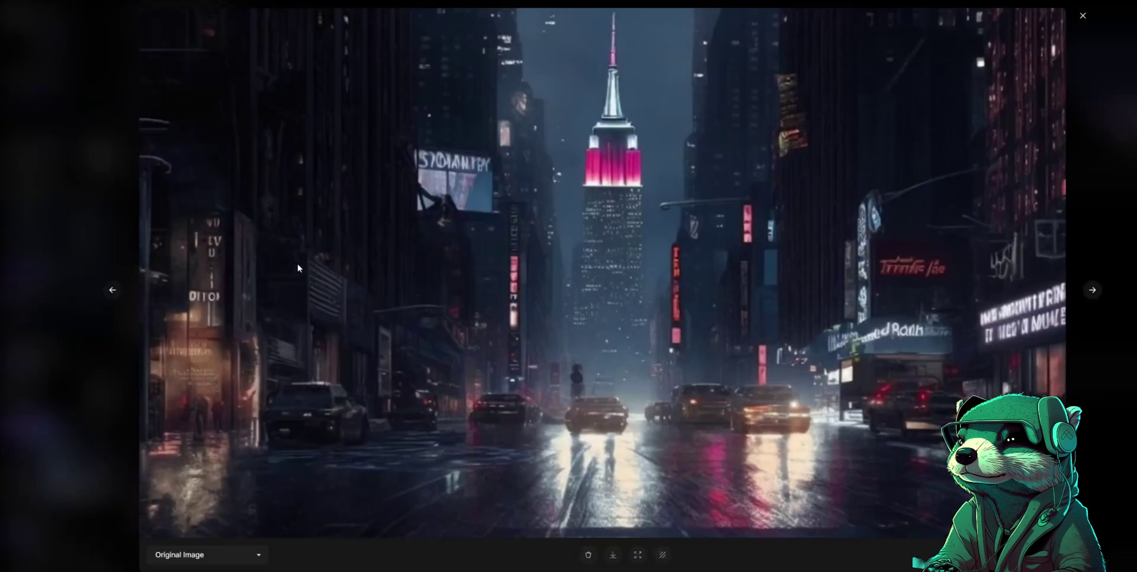
{"action": "left_click", "coordinate": [1093, 290]}
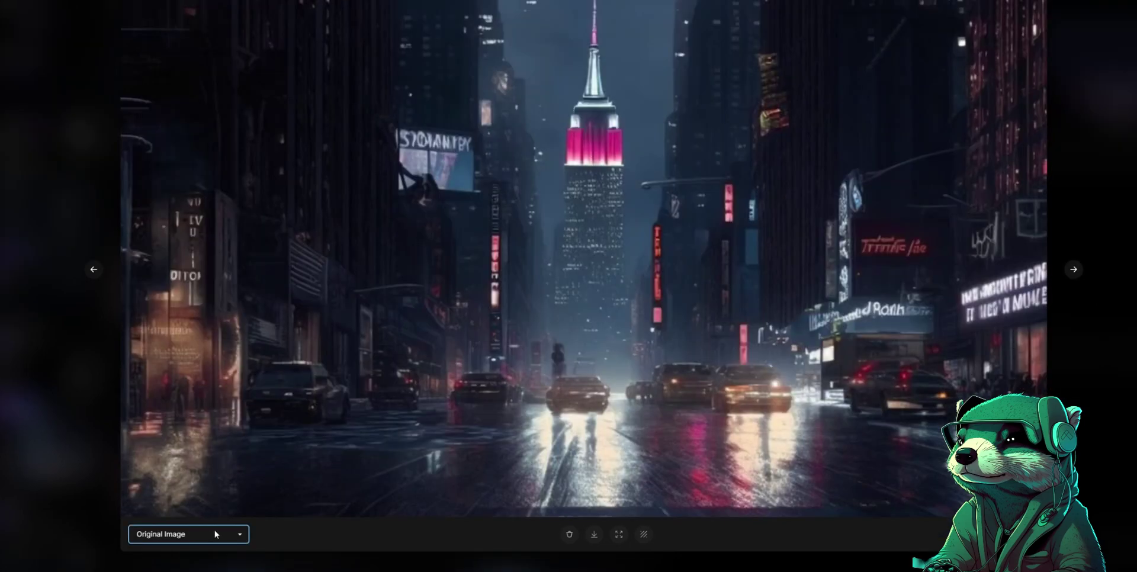
{"action": "left_click", "coordinate": [200, 536]}
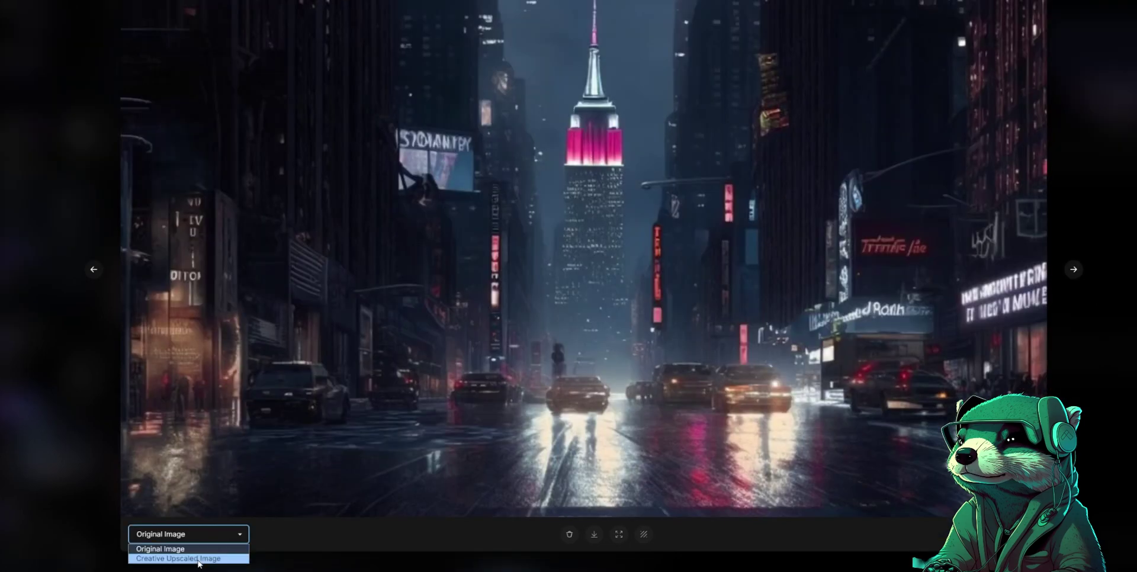
{"action": "left_click", "coordinate": [195, 559]}
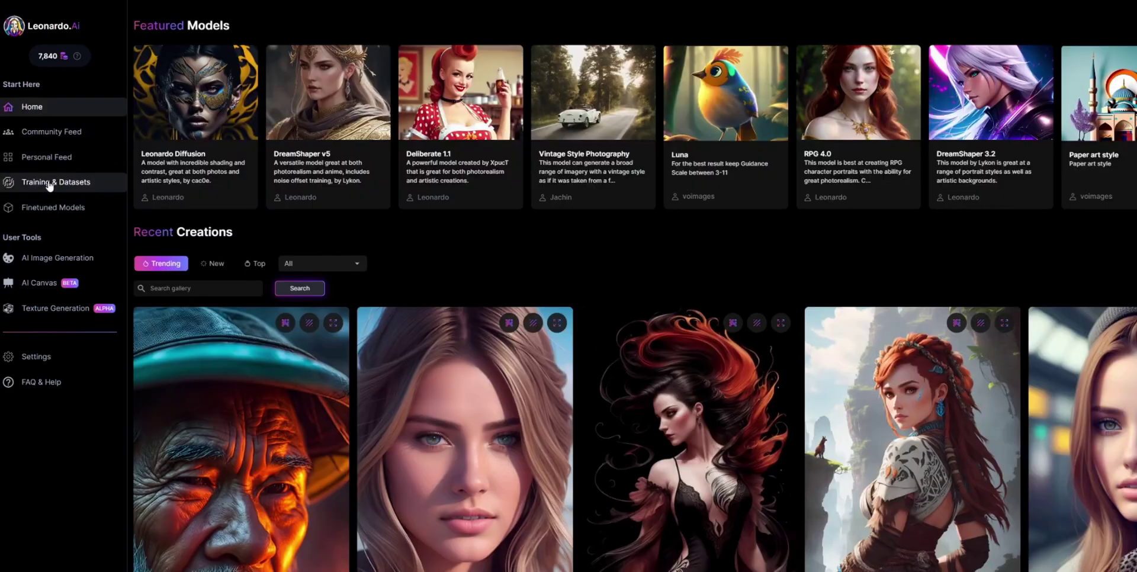
- In Training & Datasets, create a new dataset with "1" as both its name and description
{"action": "left_click", "coordinate": [49, 185]}
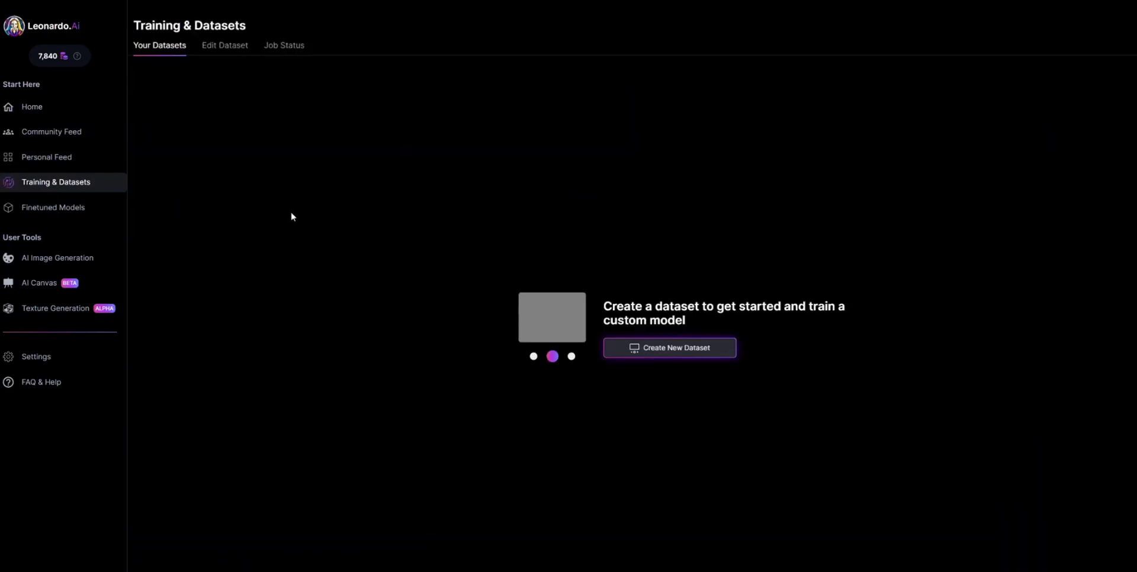
{"action": "left_click", "coordinate": [696, 346]}
{"action": "type", "text": "1"}
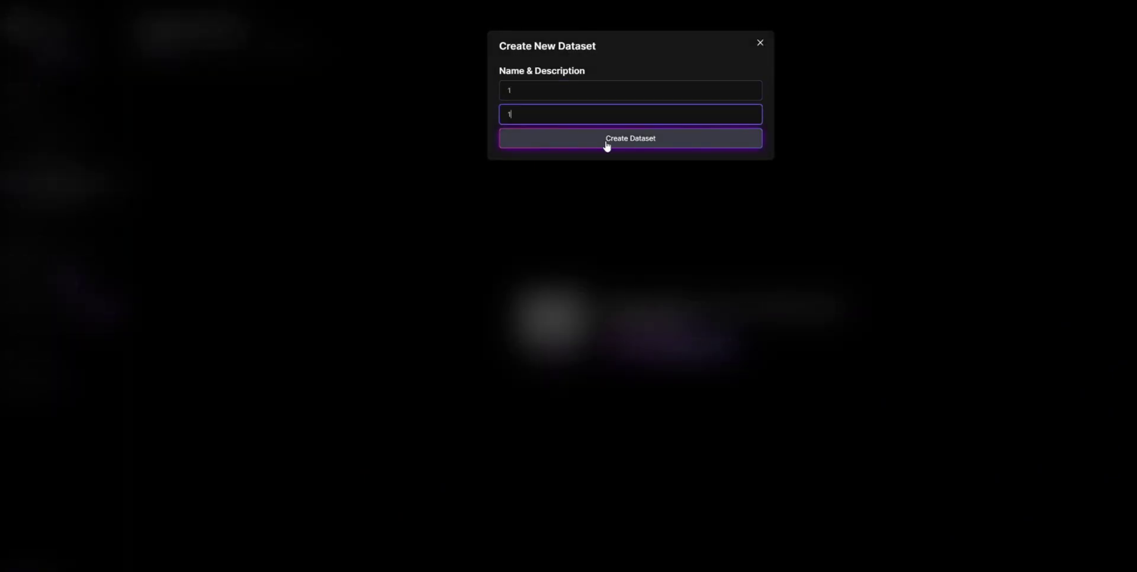
{"action": "left_click", "coordinate": [605, 143]}
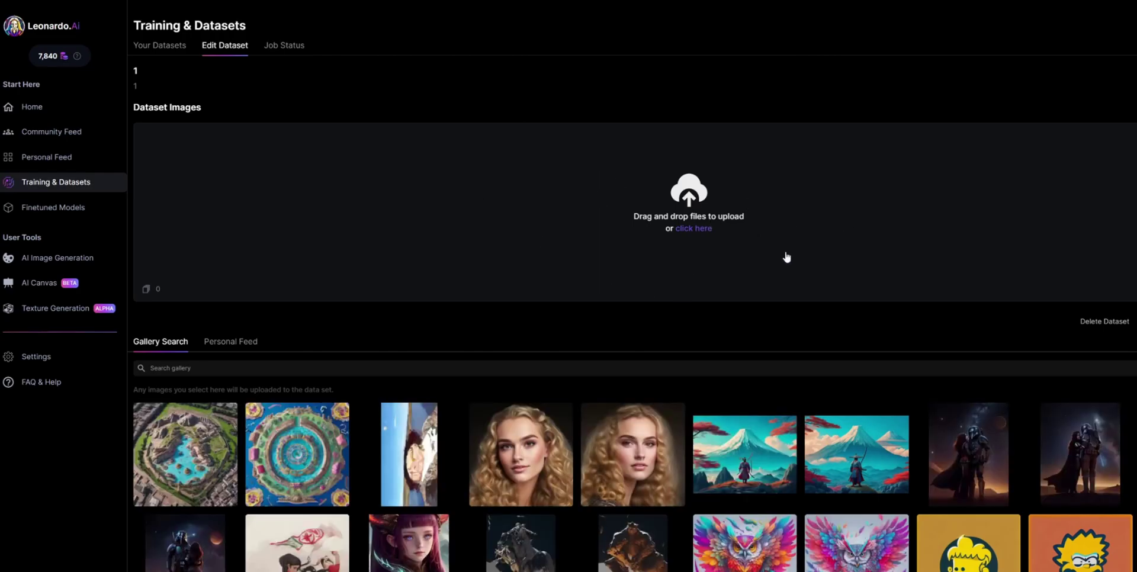
- Look through the community gallery images offered for the dataset, and activate the gallery search
{"action": "scroll", "coordinate": [852, 322], "scroll_direction": "down", "scroll_amount": 1}
{"action": "scroll", "coordinate": [911, 296], "scroll_direction": "down", "scroll_amount": 4}
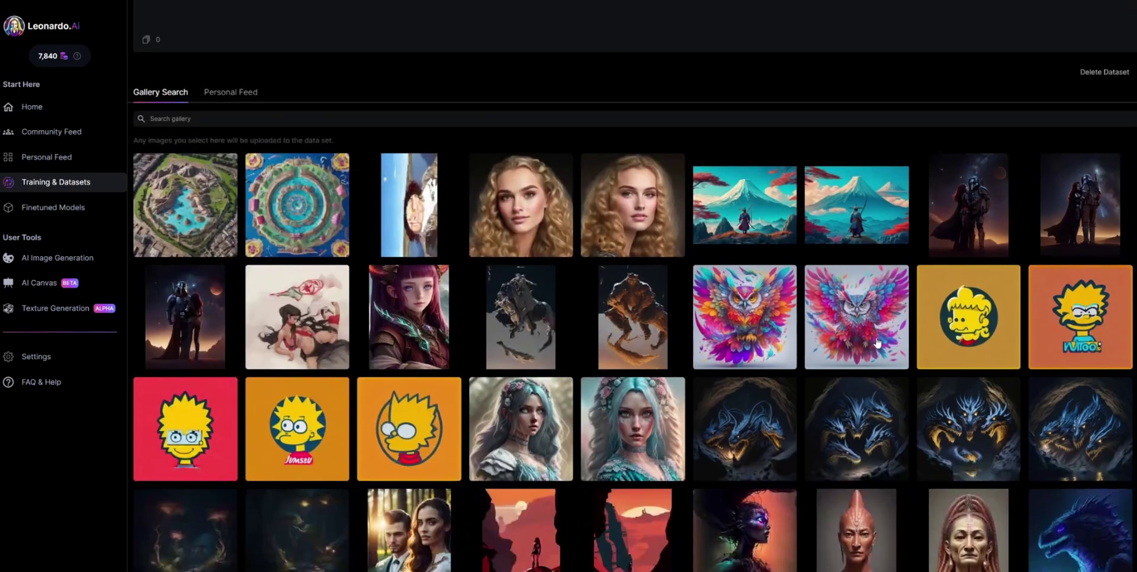
{"action": "scroll", "coordinate": [912, 295], "scroll_direction": "down", "scroll_amount": 6}
{"action": "scroll", "coordinate": [915, 295], "scroll_direction": "down", "scroll_amount": 6}
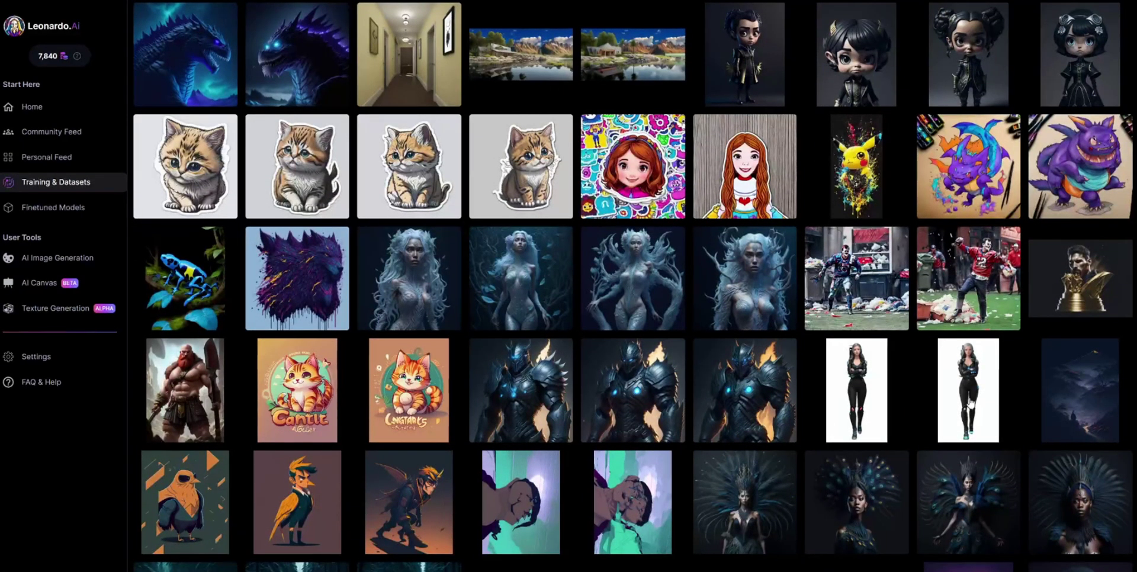
{"action": "scroll", "coordinate": [855, 483], "scroll_direction": "up", "scroll_amount": 8}
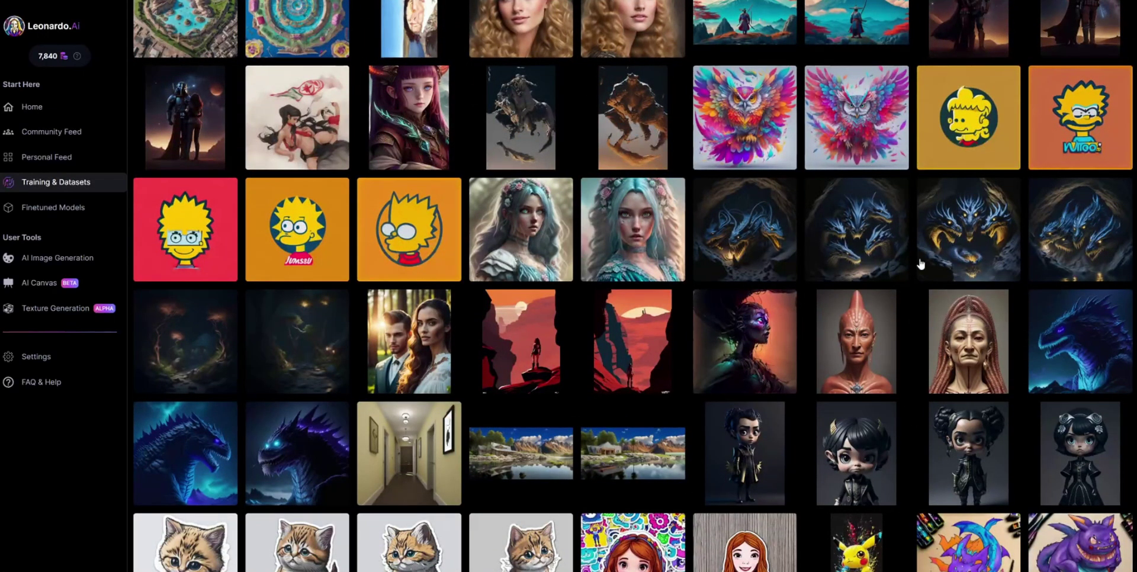
{"action": "scroll", "coordinate": [921, 263], "scroll_direction": "up", "scroll_amount": 5}
{"action": "scroll", "coordinate": [592, 348], "scroll_direction": "up", "scroll_amount": 4}
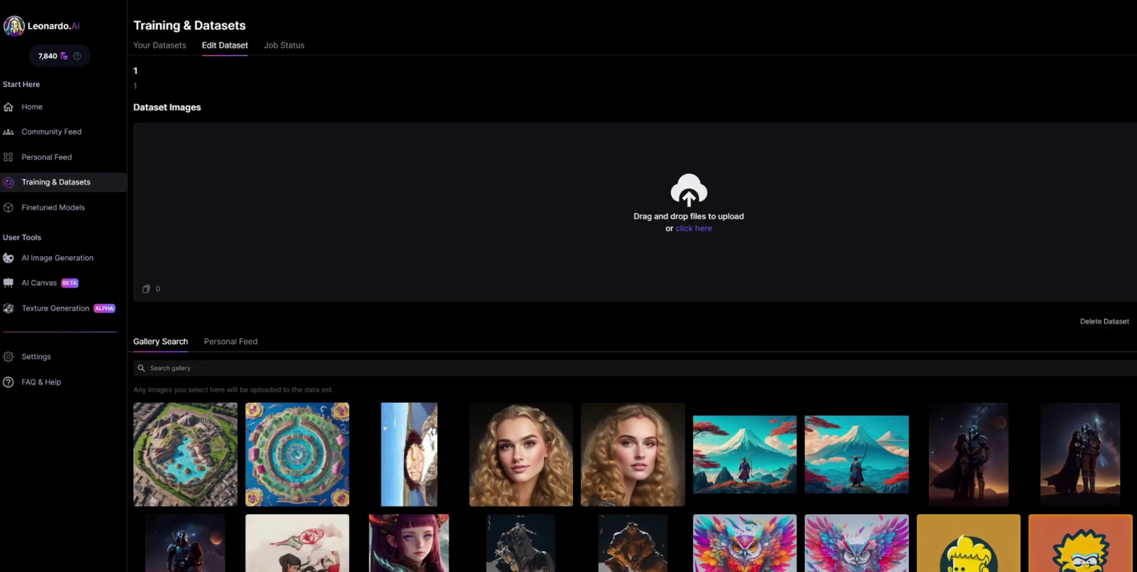
{"action": "left_click", "coordinate": [150, 368]}
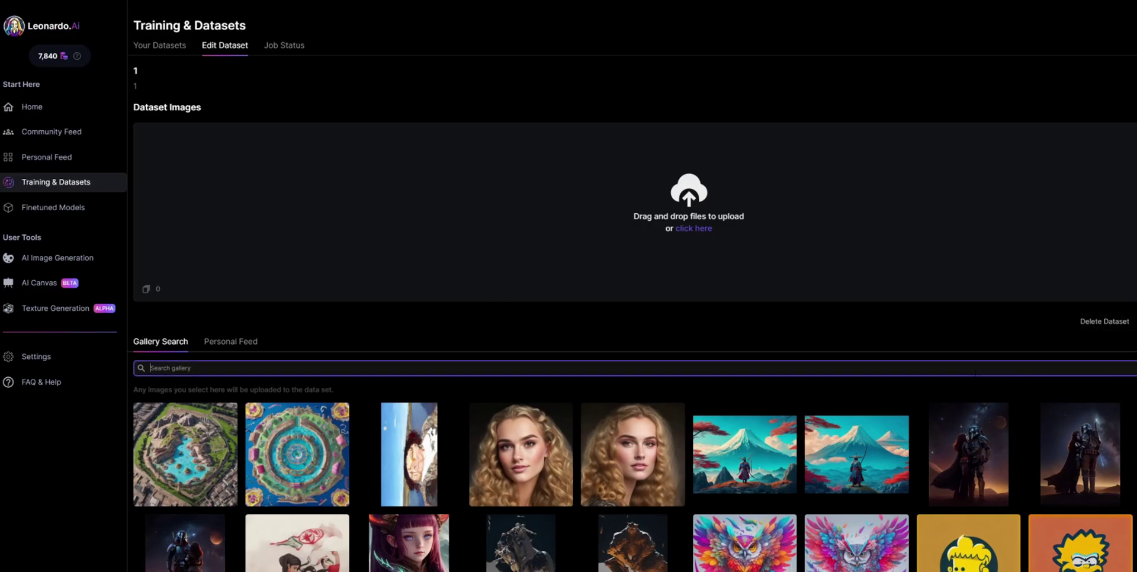
- Browse the personal feed's cyberpunk street images as possible sources for the dataset
{"action": "left_click", "coordinate": [219, 342]}
{"action": "scroll", "coordinate": [219, 349], "scroll_direction": "down", "scroll_amount": 3}
{"action": "scroll", "coordinate": [219, 349], "scroll_direction": "up", "scroll_amount": 3}
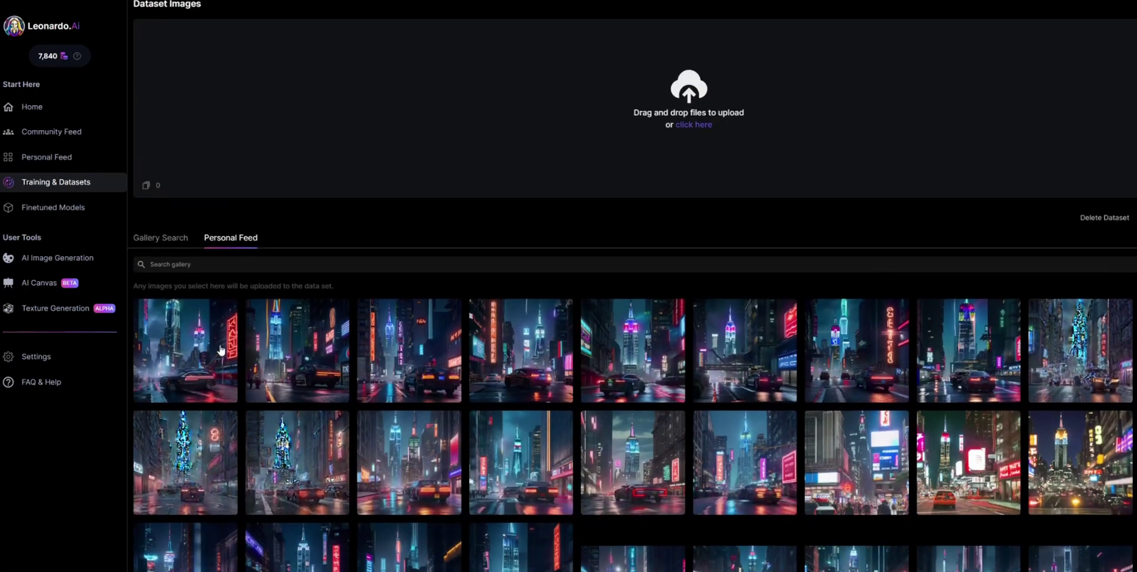
{"action": "left_click", "coordinate": [184, 345]}
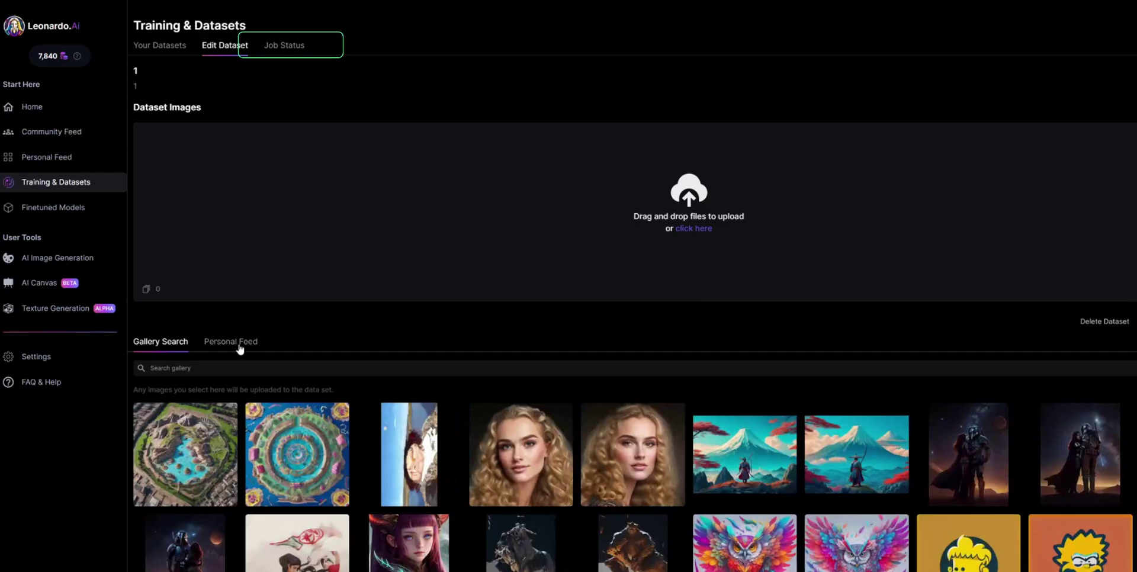